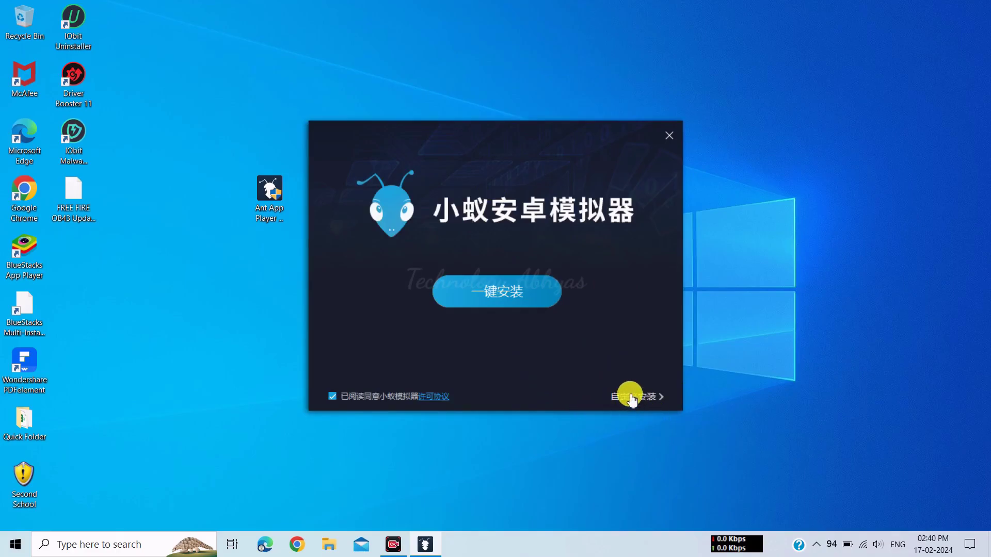
Step: Set the custom installation path to a new folder named "Ant App Player OB43" on the Windows (C:) drive
click(640, 398)
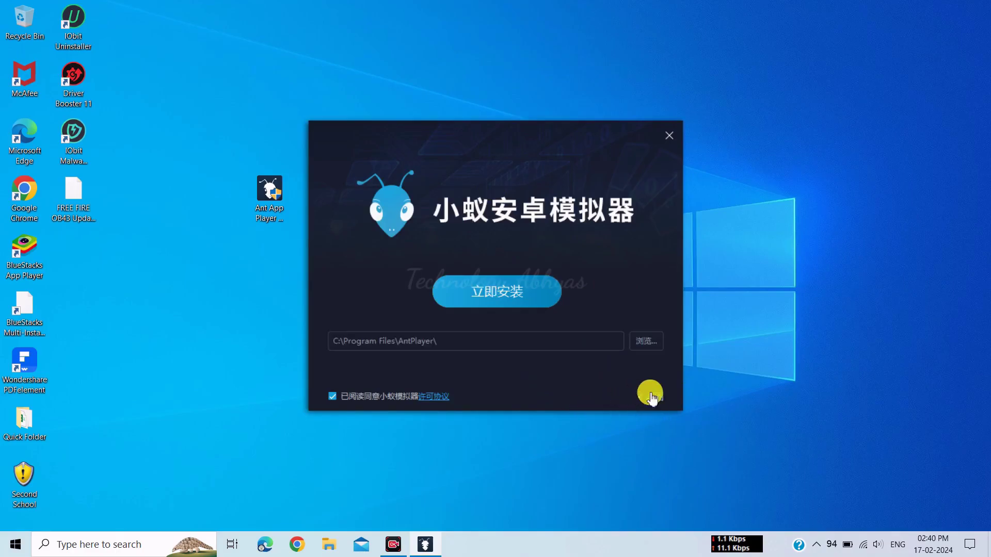
click(639, 345)
double_click(435, 260)
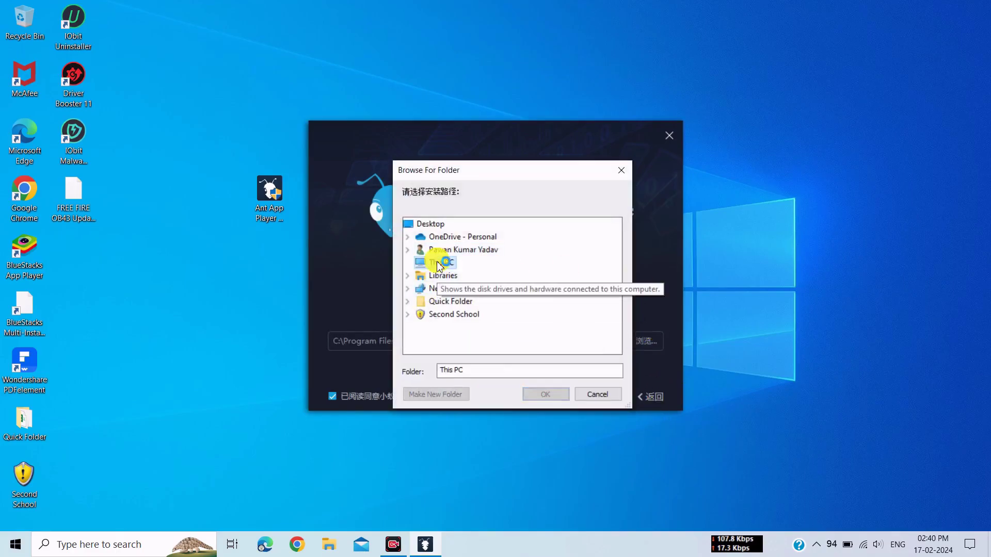
scroll(445, 297, down, 1)
double_click(457, 301)
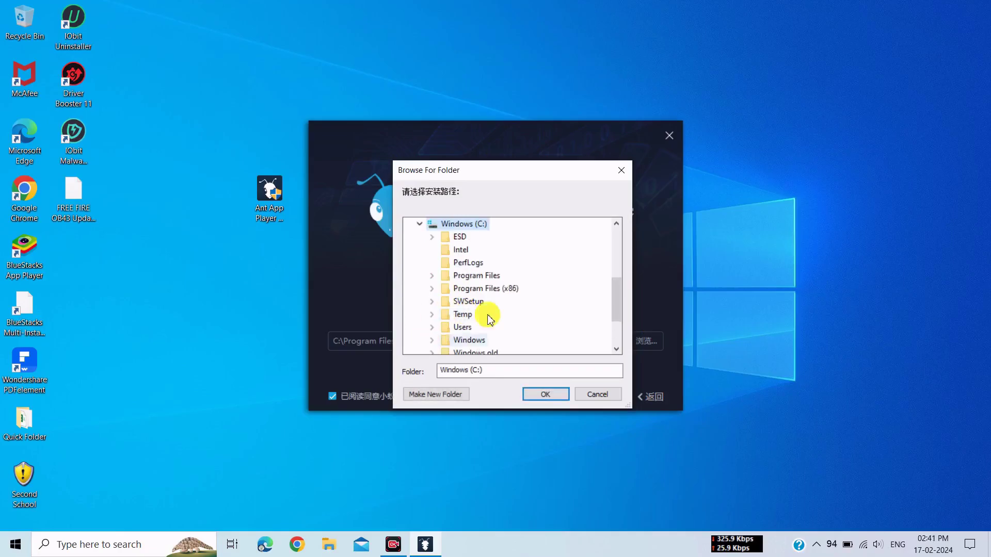
click(434, 393)
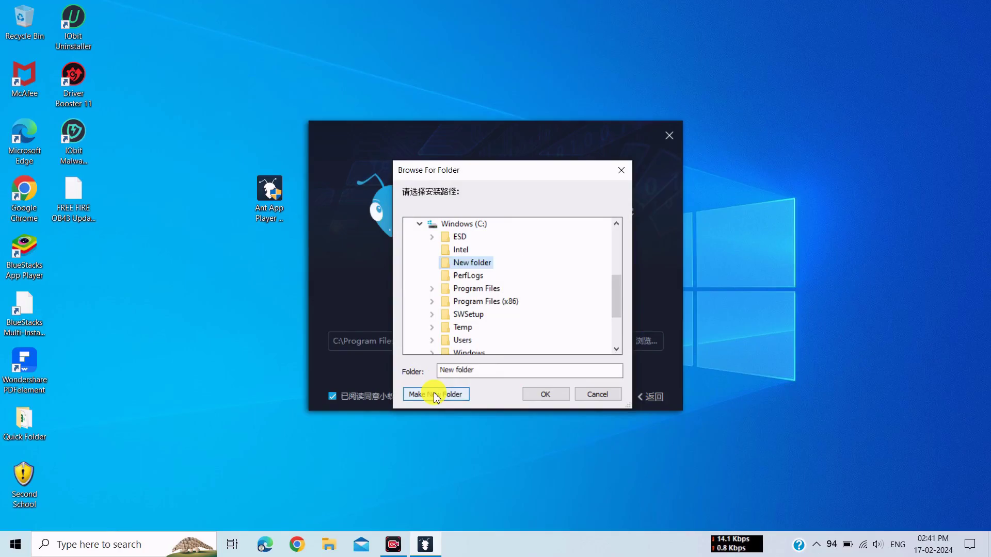
text(Ant App Player OB43)
key(Return)
click(532, 393)
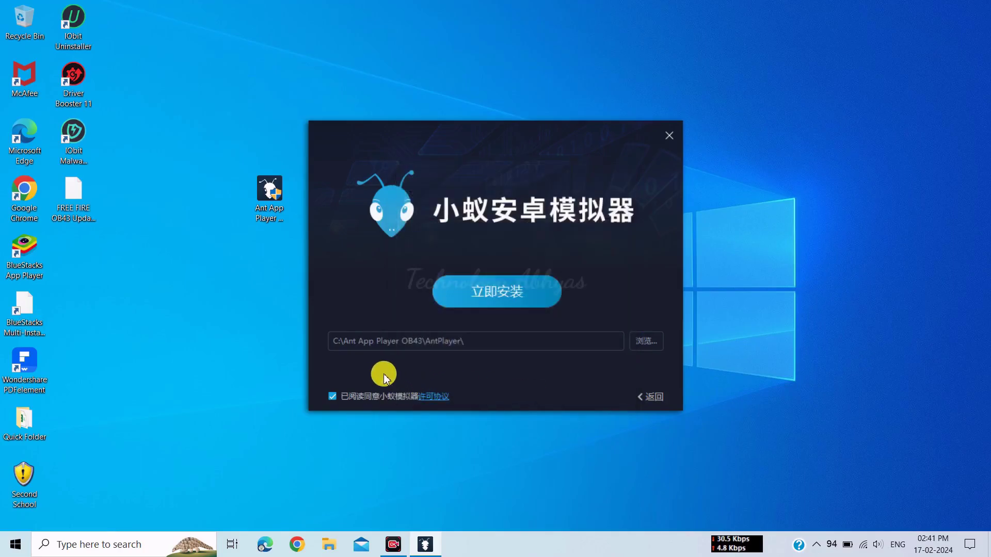
Step: Install the emulator into the chosen folder and launch it
click(506, 296)
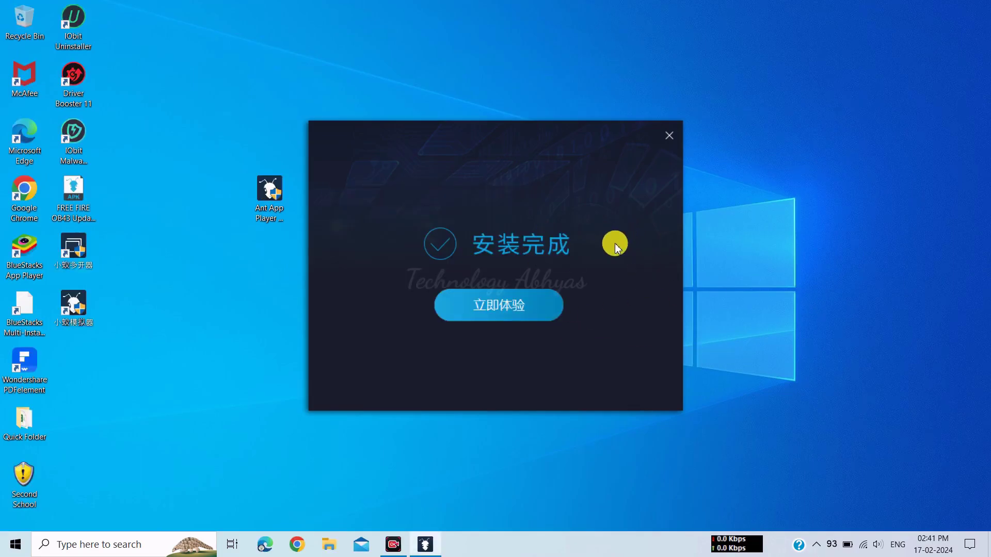
click(493, 309)
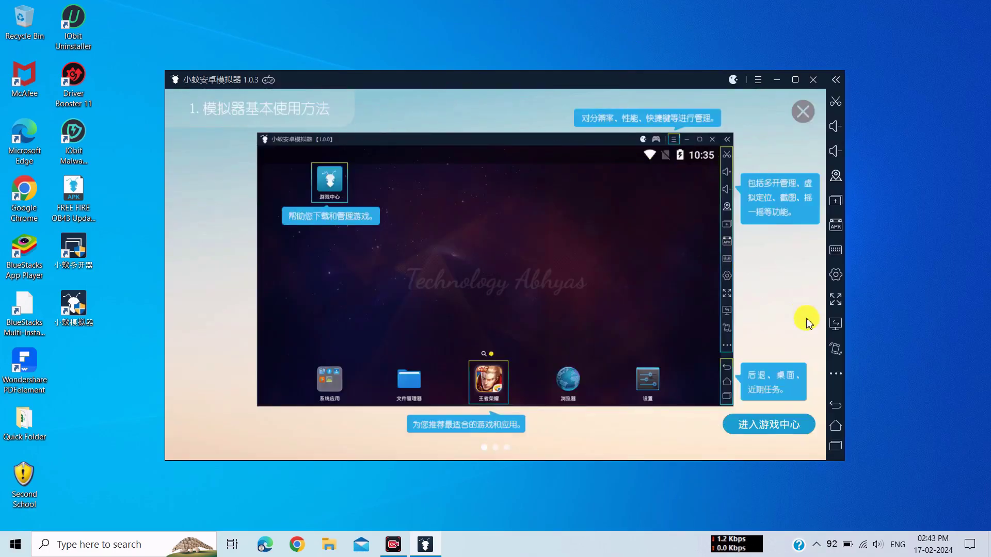
Step: Skip through the introductory guide and close it to reach the emulator's home screen
scroll(631, 250, down, 2)
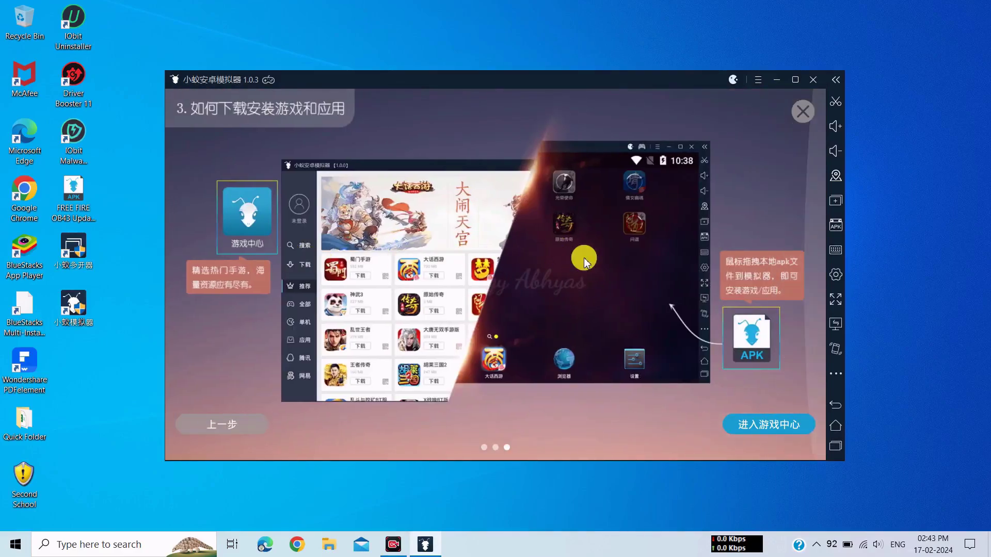
click(802, 112)
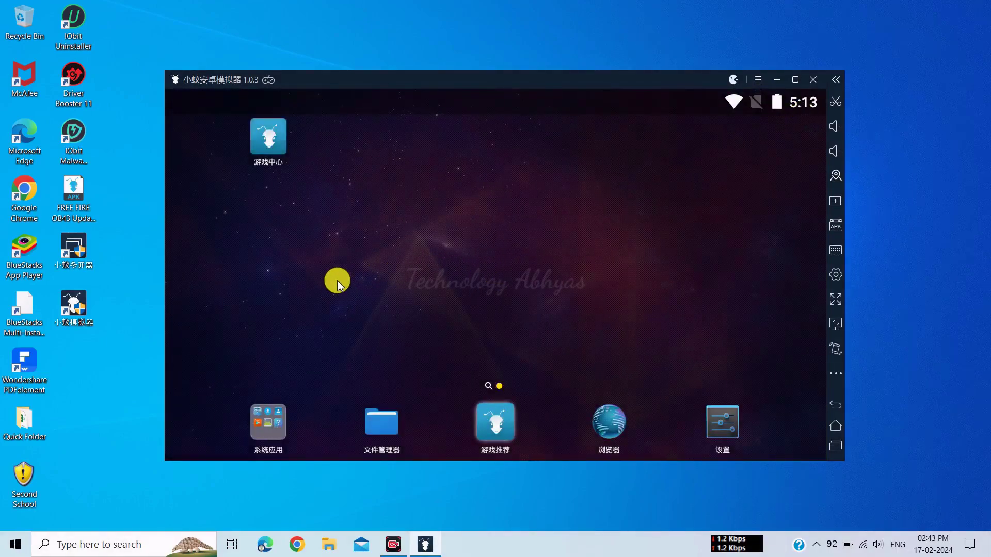
drag(336, 280, 631, 296)
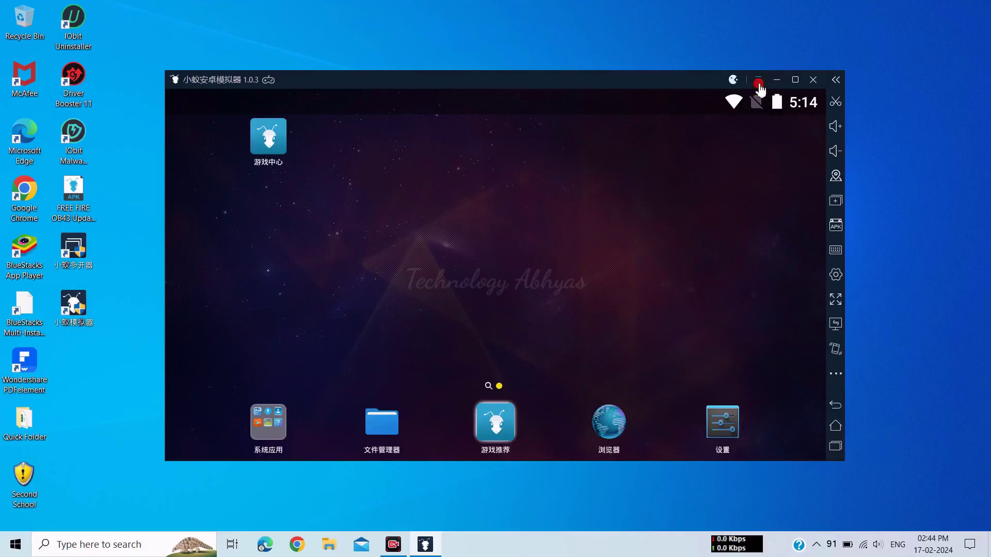
Step: Change the emulator's language to English in its advanced settings, save, and restart the emulator immediately
click(758, 80)
click(779, 114)
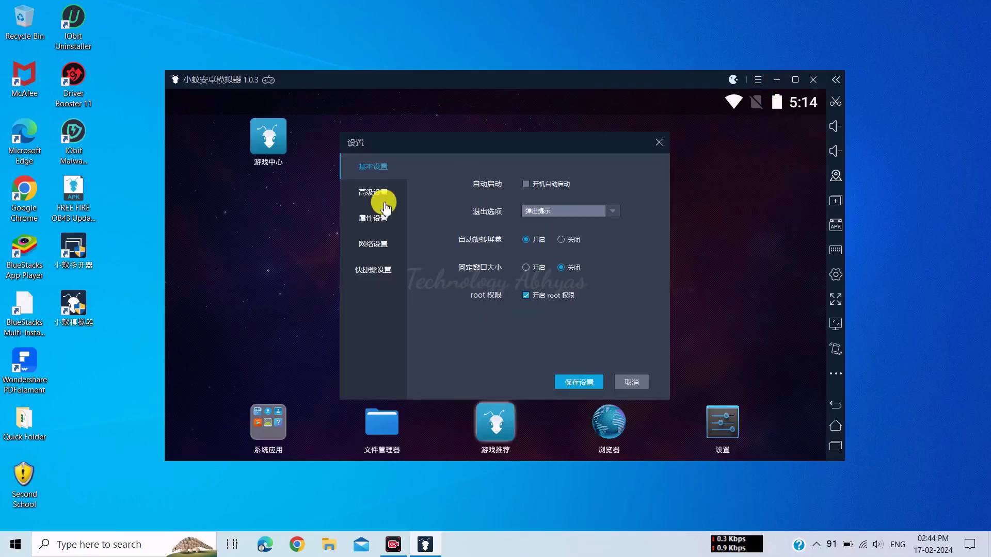
click(379, 194)
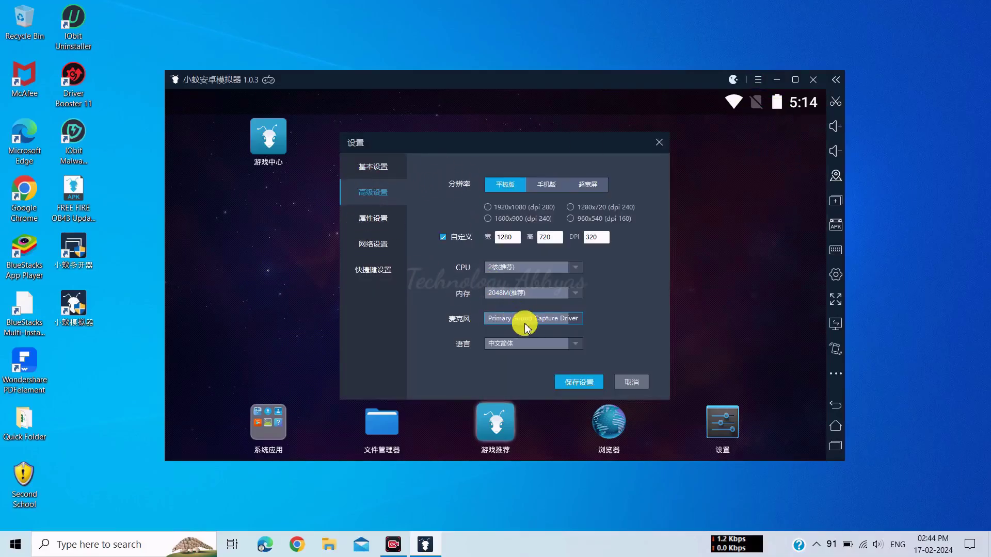
click(578, 344)
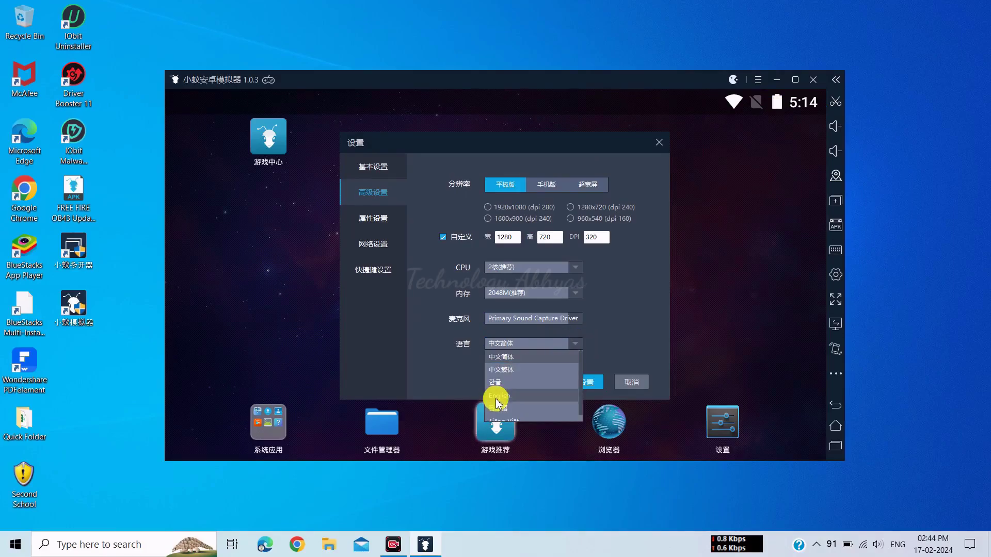
click(496, 399)
click(575, 385)
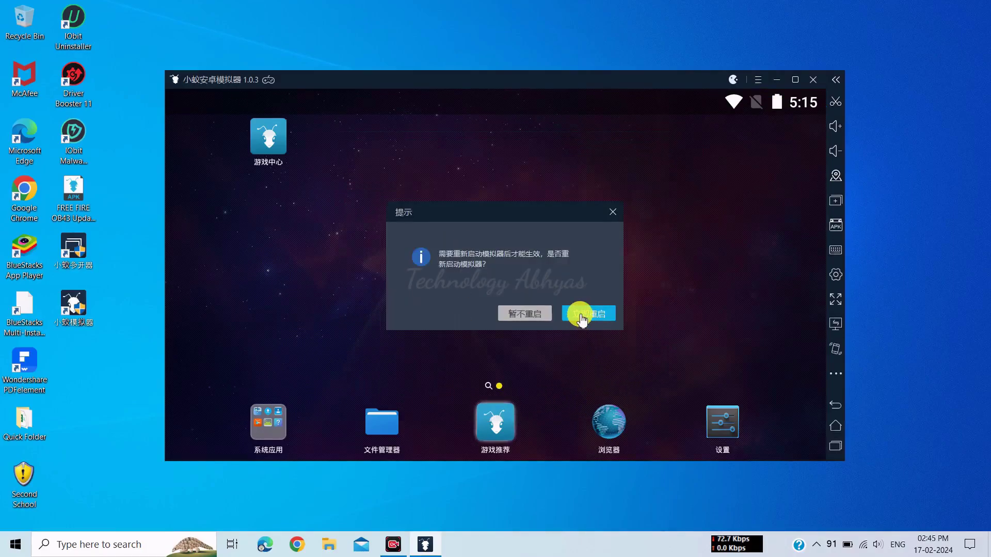
click(580, 315)
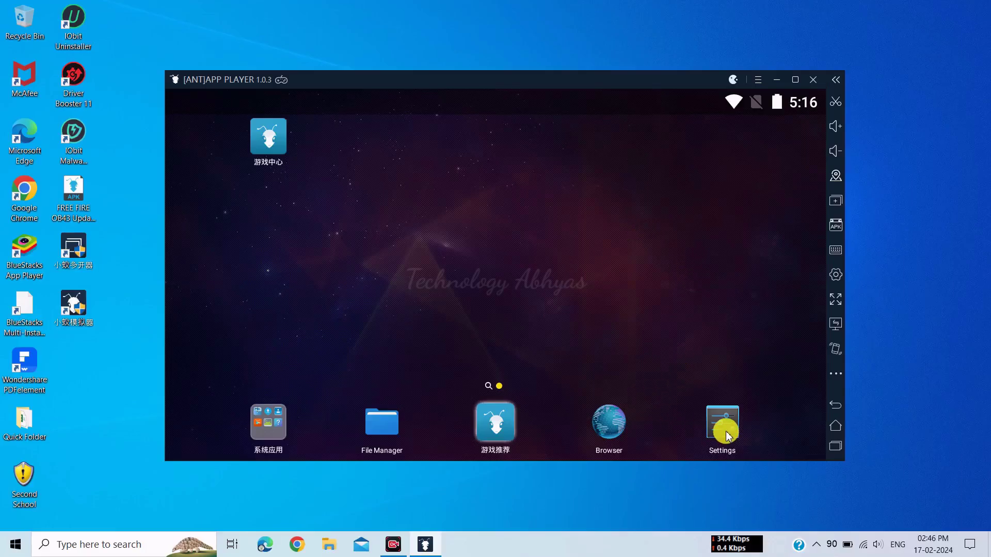
Step: Look up the Android version on the About tablet page of the Android settings
click(725, 429)
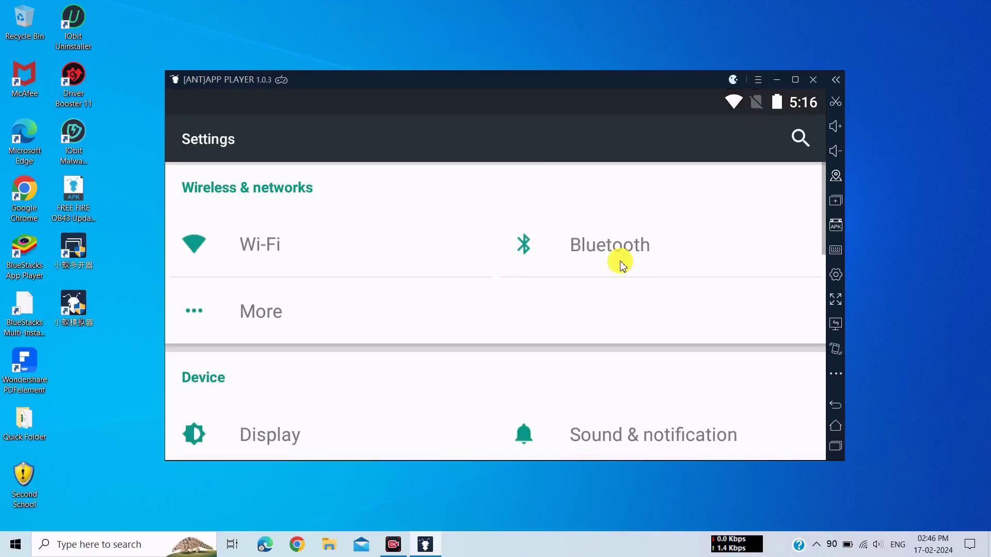
scroll(272, 423, down, 10)
click(272, 422)
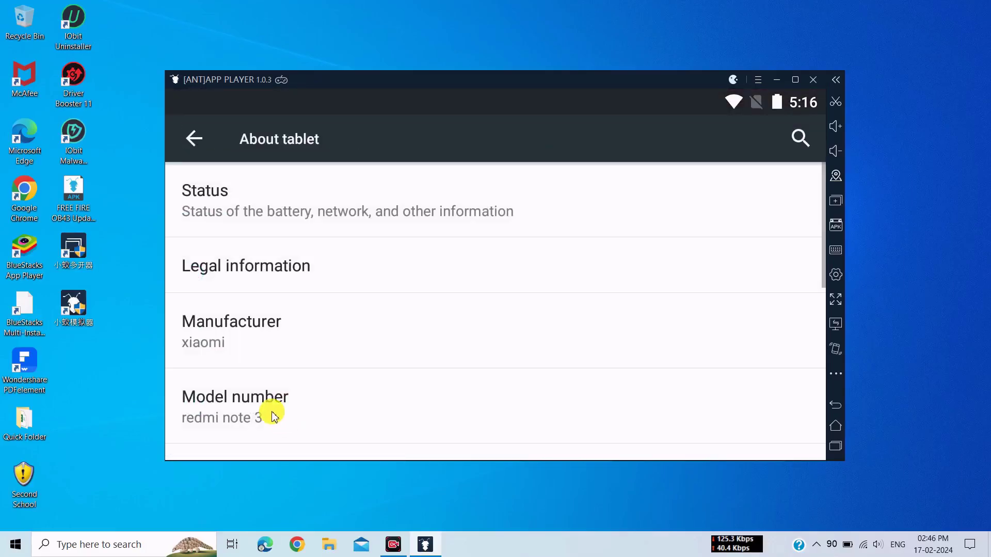
scroll(271, 413, down, 10)
scroll(268, 438, down, 10)
Step: Bring up the hidden Lollipop screen from the Android version entry and return to the About tablet page
click(250, 195)
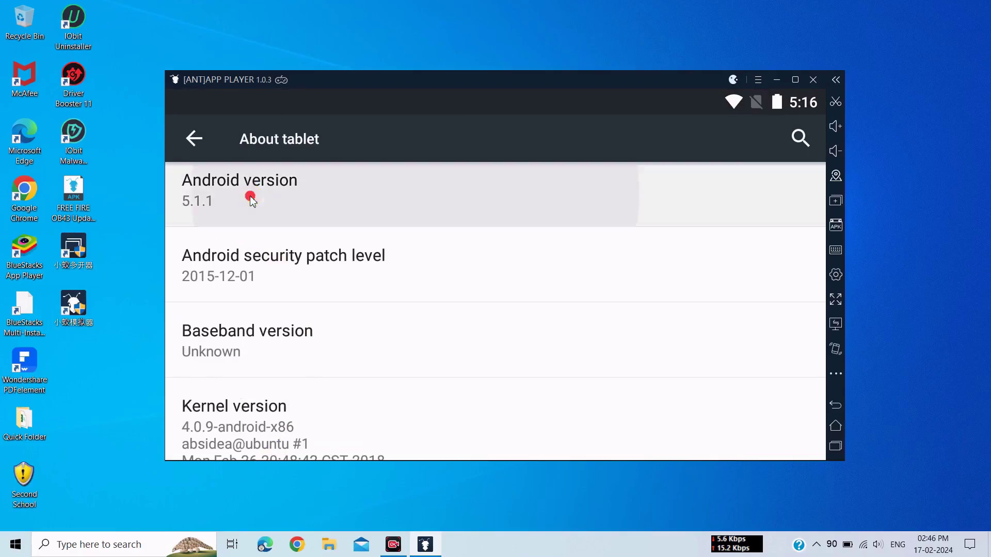
click(250, 195)
click(250, 196)
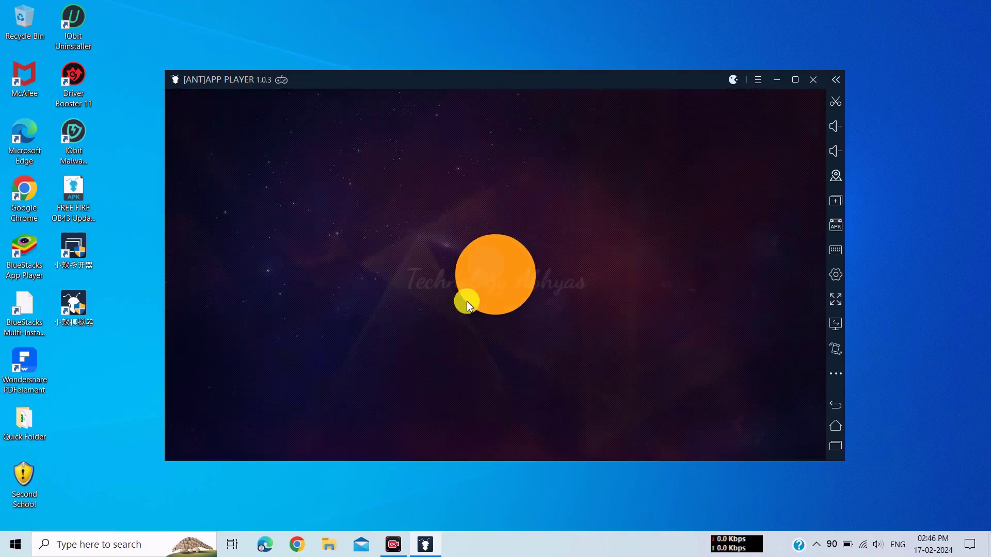
click(467, 302)
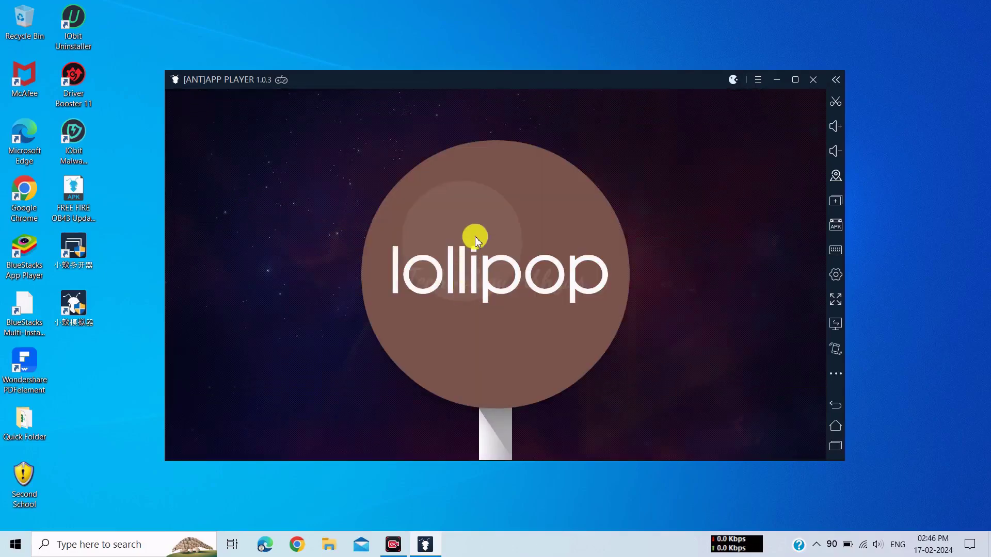
click(829, 410)
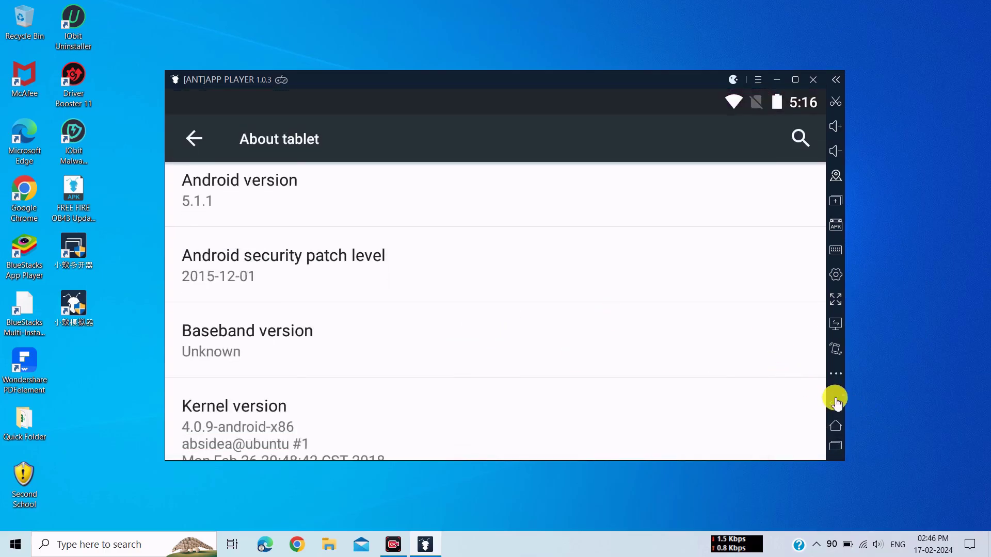
Step: Set Touch & hold delay to Short in the Android accessibility settings
click(835, 402)
scroll(516, 336, up, 2)
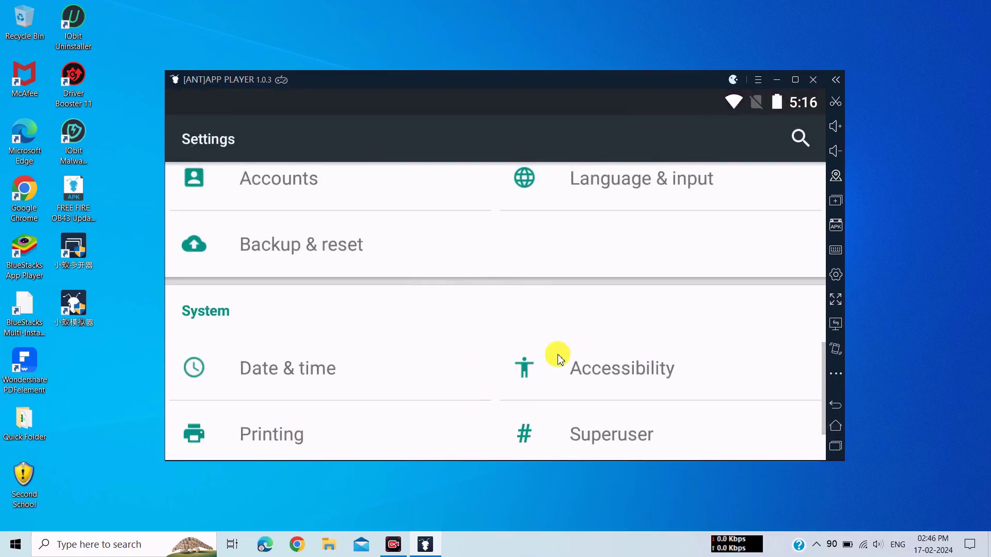
click(622, 370)
scroll(283, 243, down, 6)
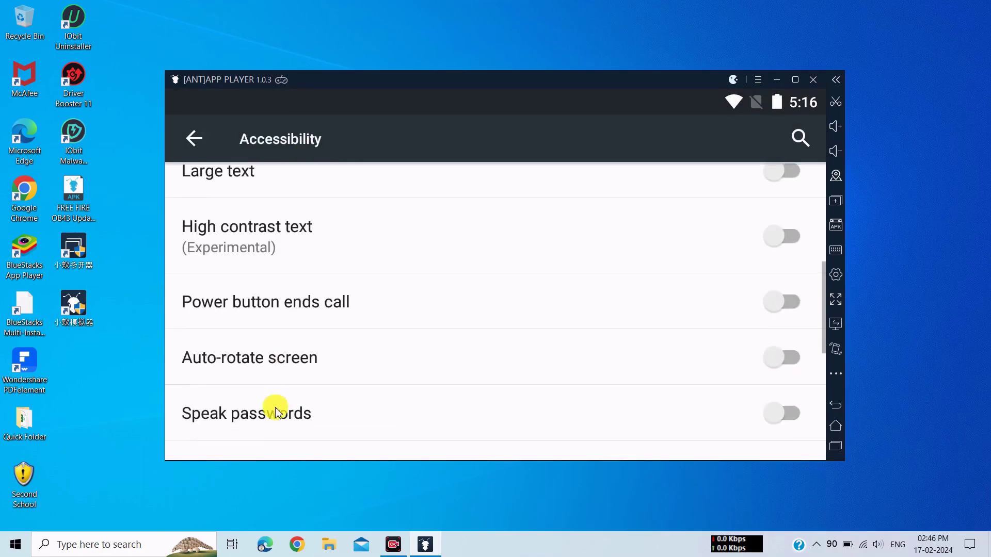
scroll(268, 289, down, 3)
click(253, 342)
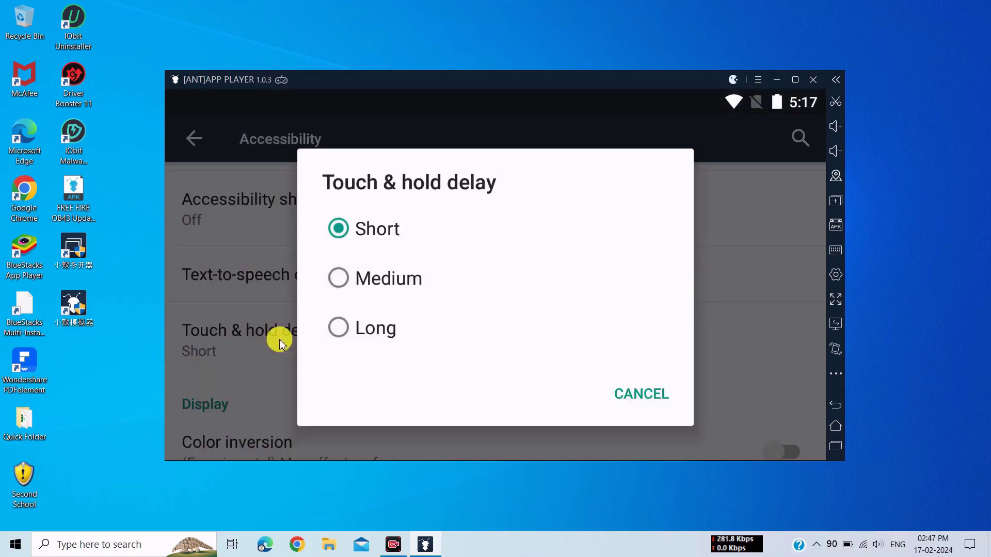
click(362, 242)
Step: View the Accessibility shortcut page and go back to the main Android settings
click(359, 232)
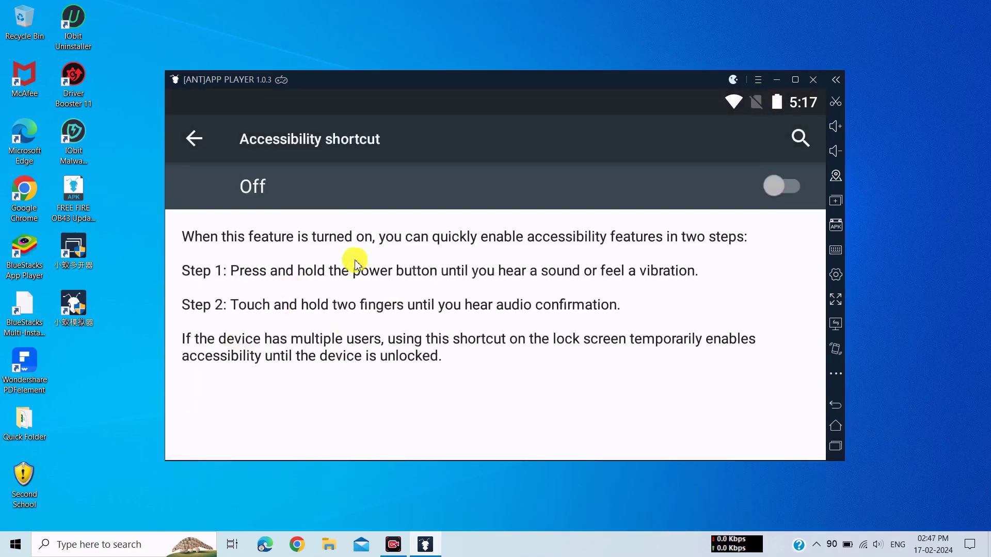
click(184, 137)
click(830, 407)
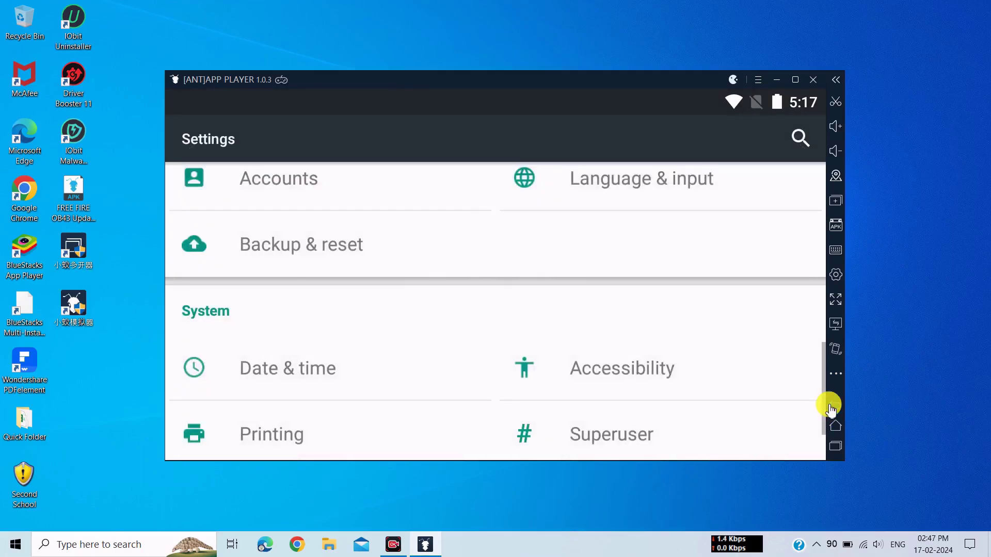
Step: Find 谷歌安装器 at the end of the list of all apps and force stop it
scroll(223, 257, up, 5)
click(248, 254)
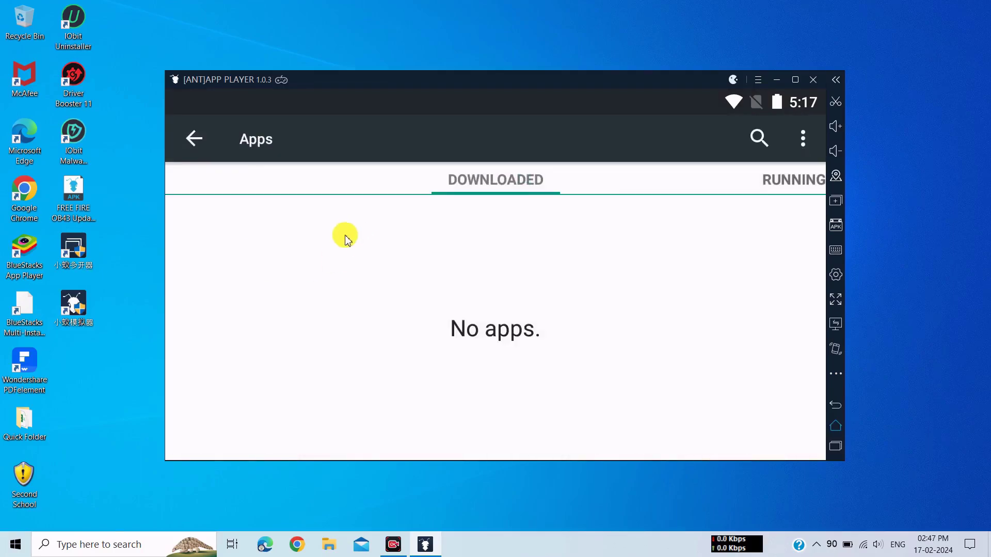
drag(408, 270, 354, 268)
drag(310, 376, 298, 162)
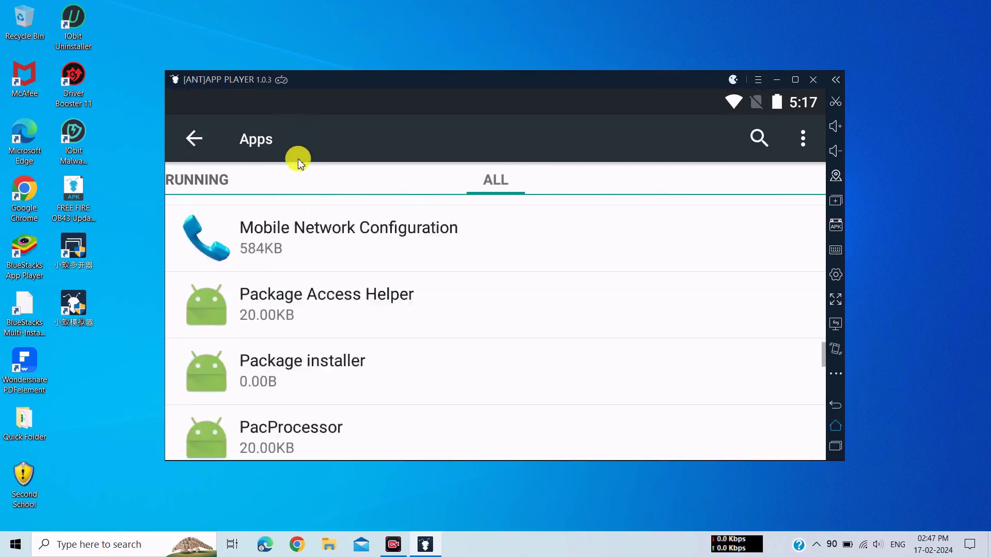
drag(303, 380, 296, 199)
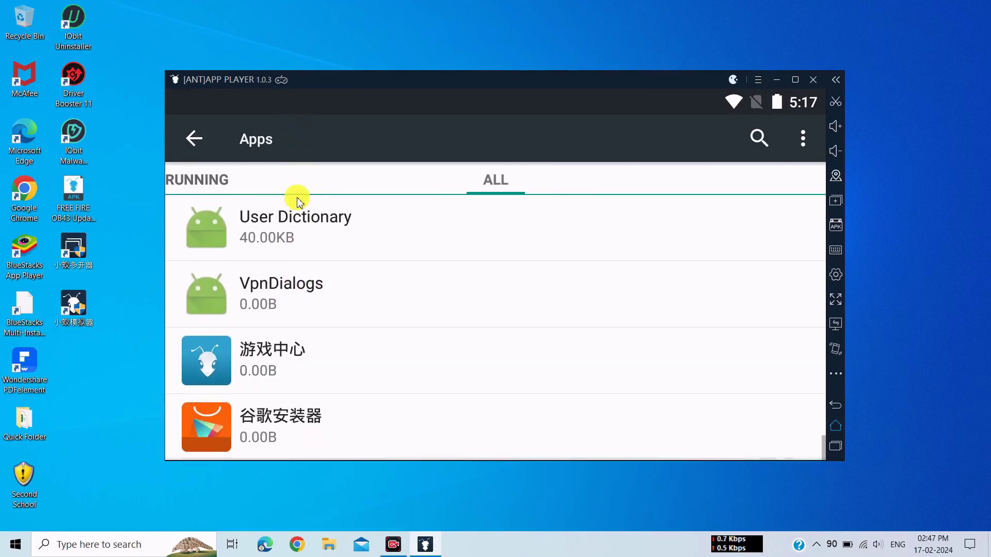
click(302, 411)
click(420, 270)
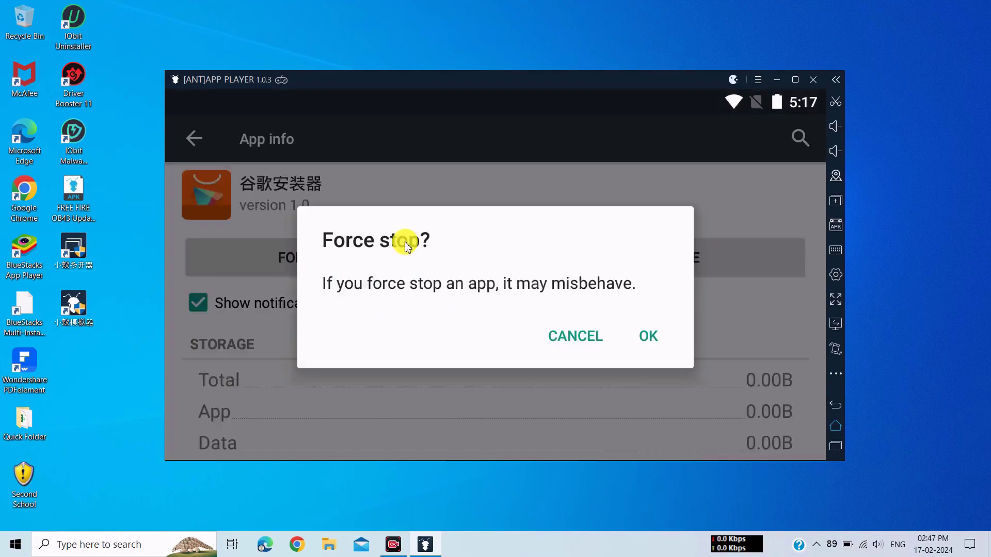
click(652, 336)
Step: Disable the 谷歌安装器 app and dismiss Android Settings from the recent apps
scroll(737, 391, down, 3)
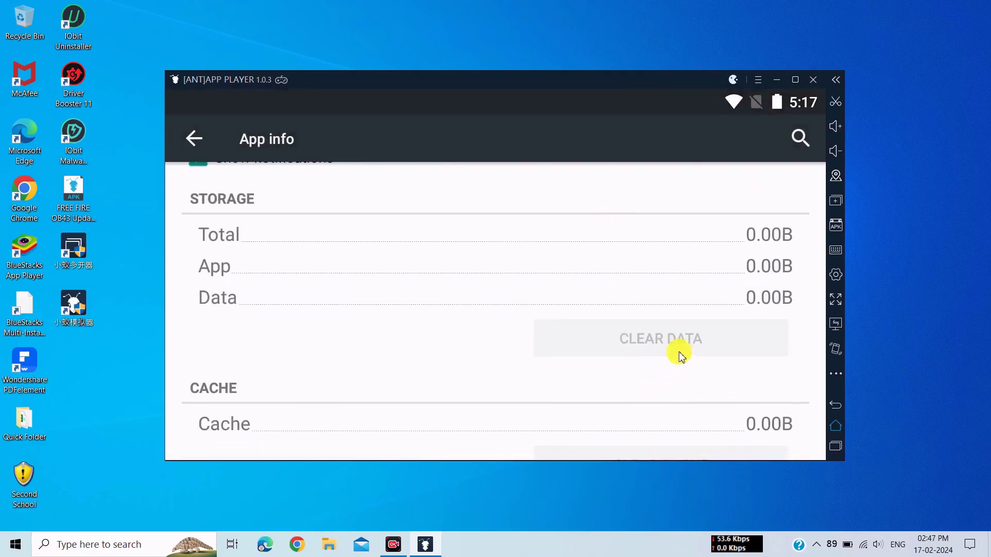
scroll(671, 335, up, 3)
click(646, 271)
click(646, 340)
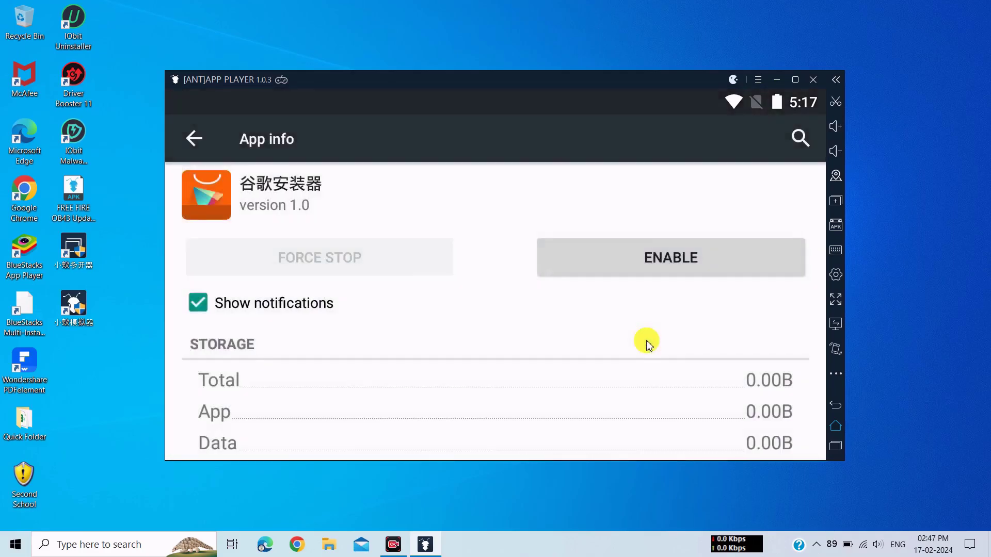
click(835, 446)
drag(628, 258, 916, 253)
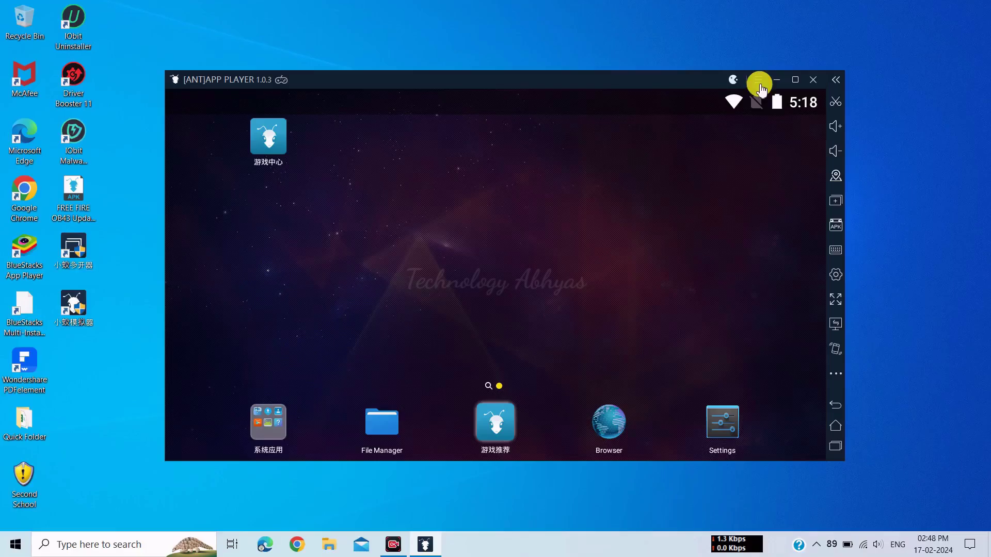
Step: Open the emulator settings and set Exit options to Exit directly in the basic settings
click(758, 81)
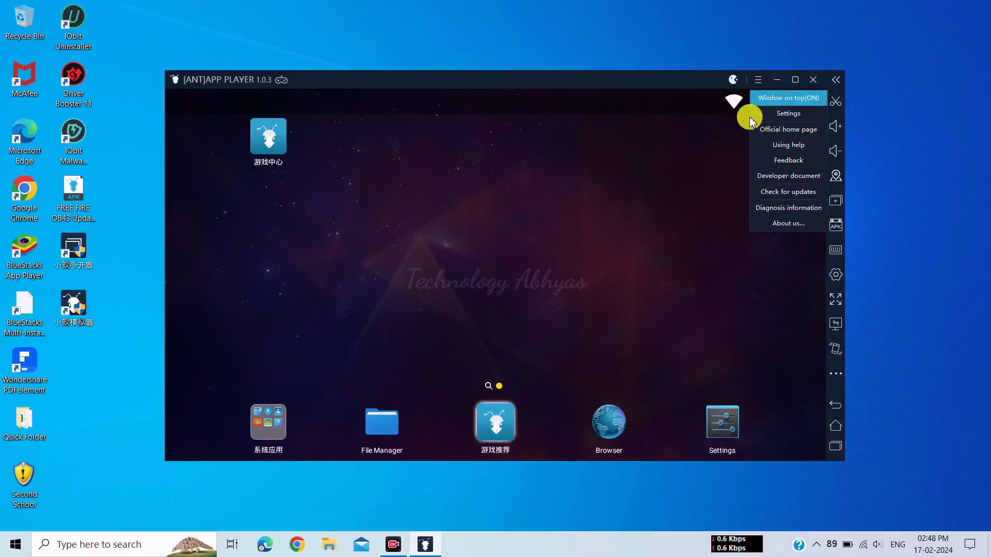
click(780, 115)
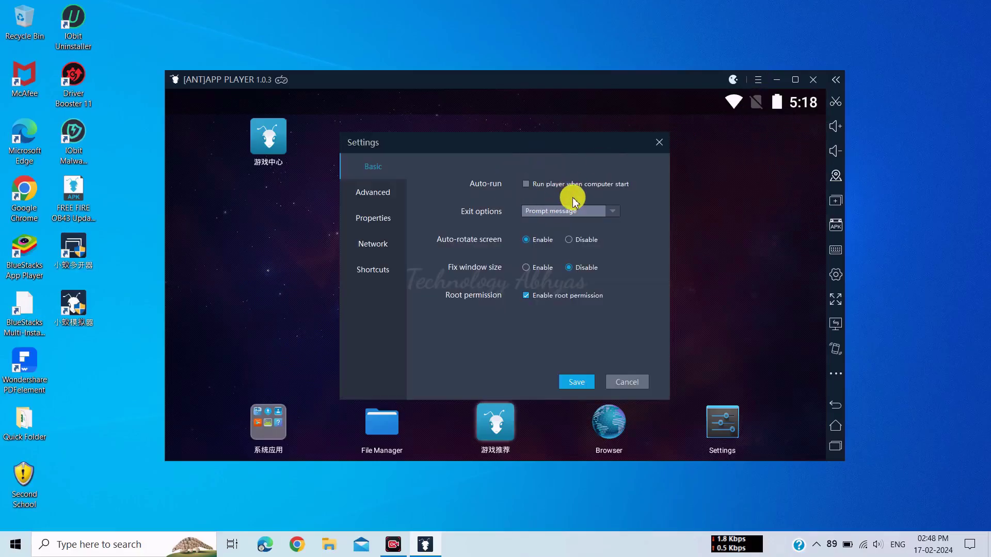
click(600, 211)
click(543, 237)
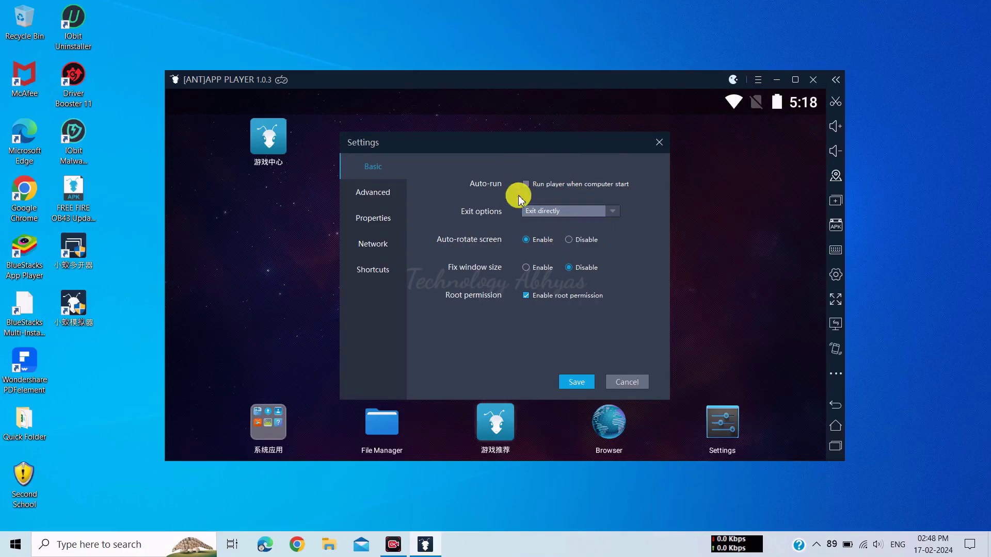
click(535, 188)
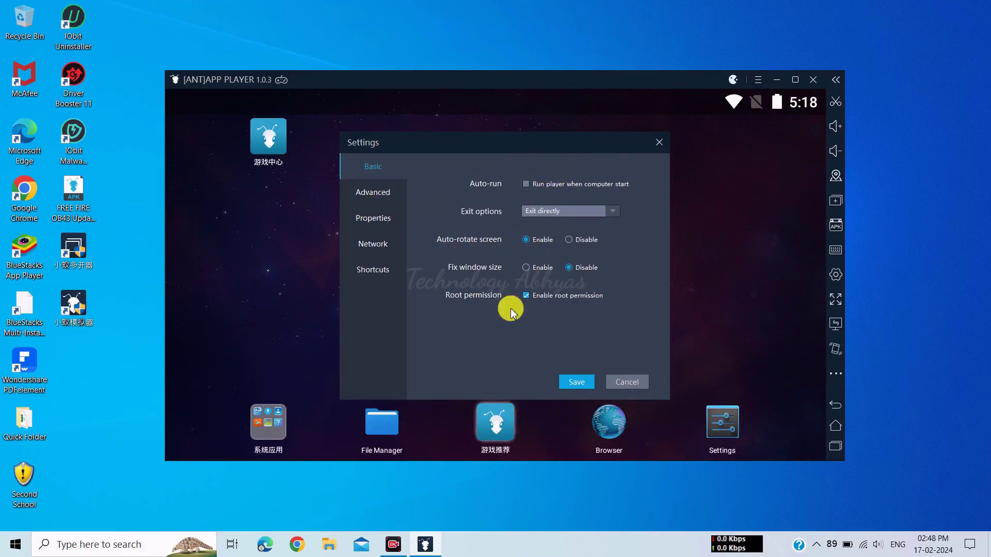
click(536, 297)
Step: Switch the emulator's tablet resolution from the custom size to the 1280x720 (dpi 240) preset
click(382, 193)
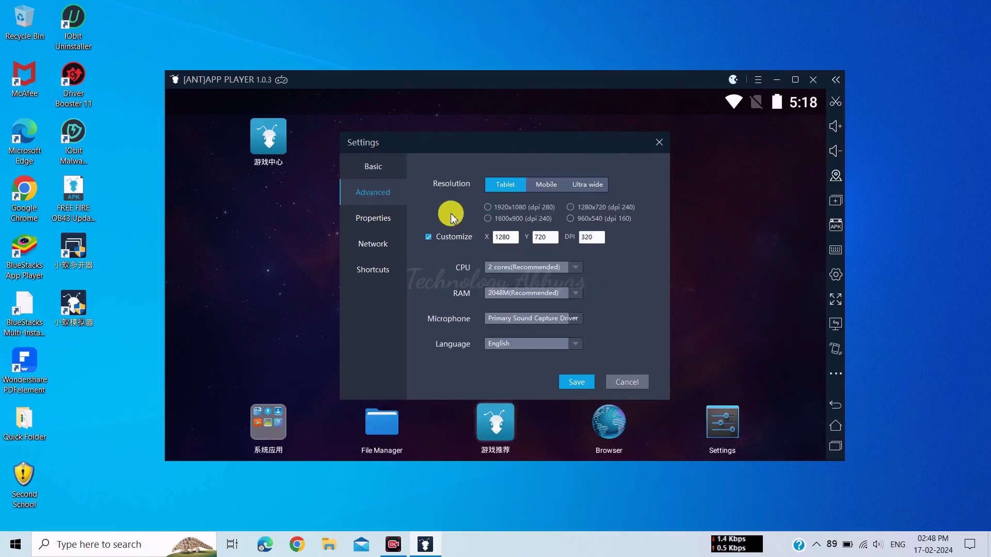
click(574, 208)
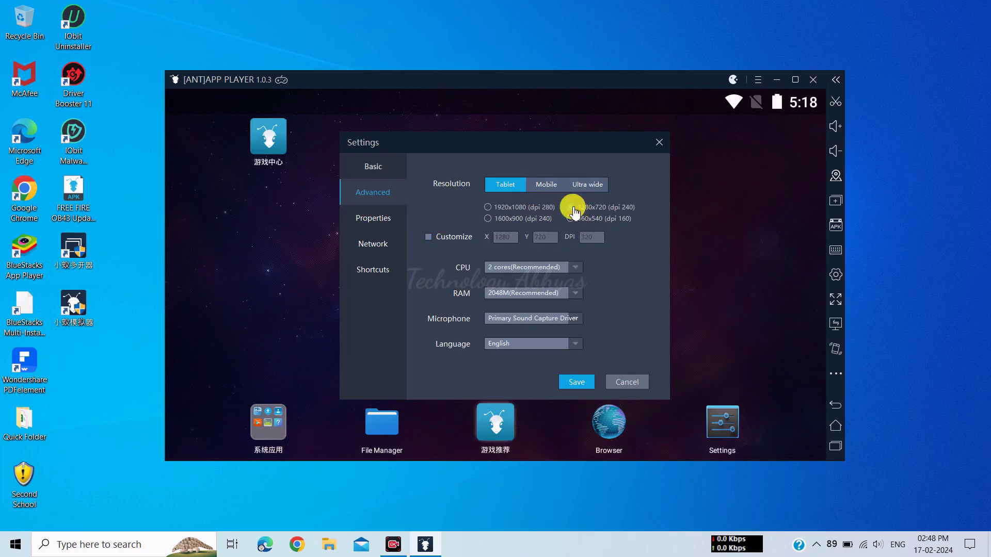
click(430, 238)
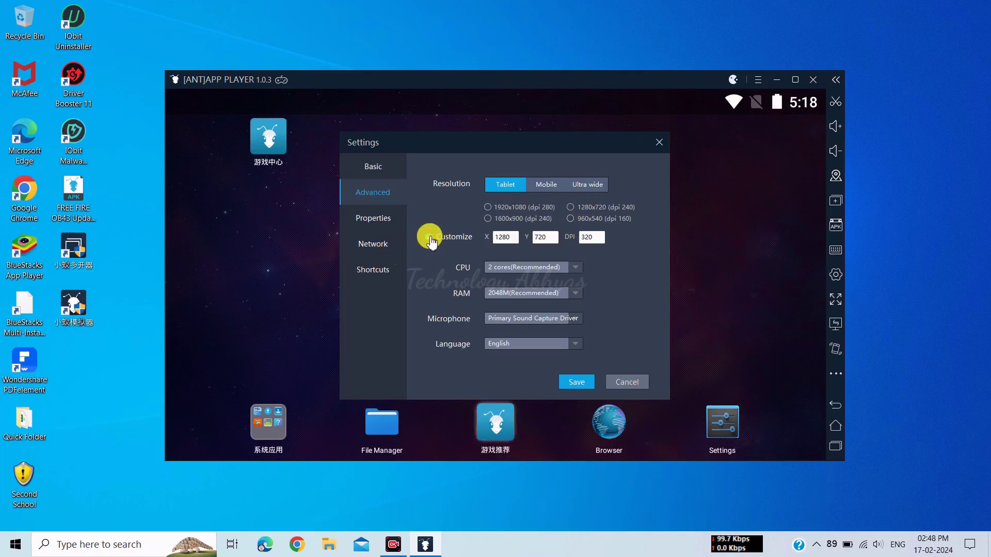
click(571, 208)
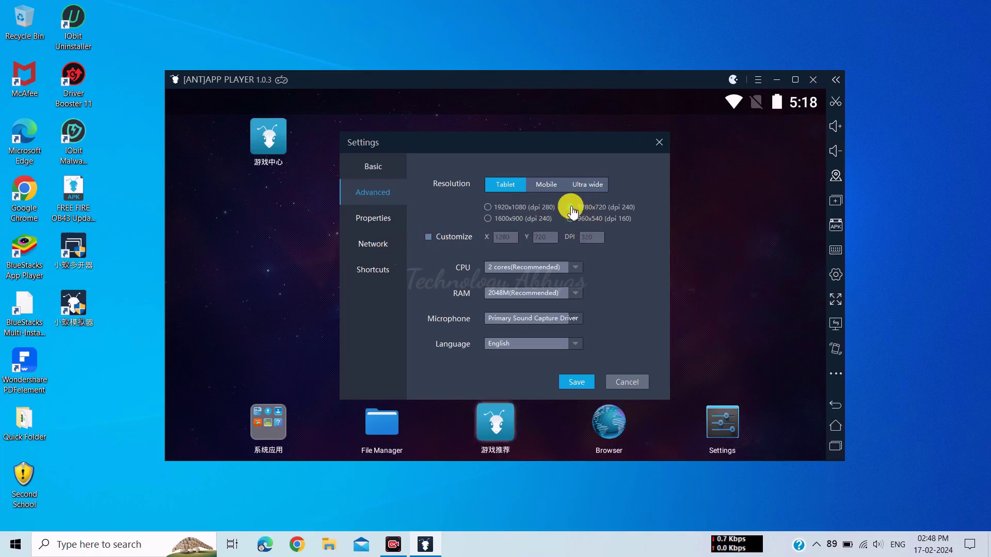
Step: Choose 2 cores (Recommended) for the CPU and 2048M (Recommended) for the RAM
click(525, 266)
click(520, 290)
click(519, 293)
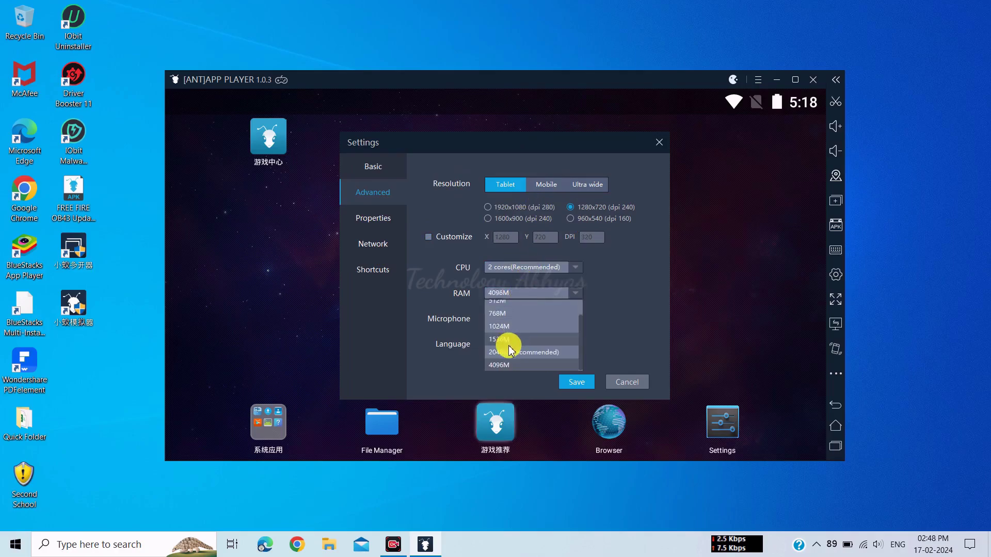
scroll(506, 343, down, 1)
click(509, 346)
Step: Set the microphone to the Realtek Microphone Array and keep English as the emulator language
click(566, 320)
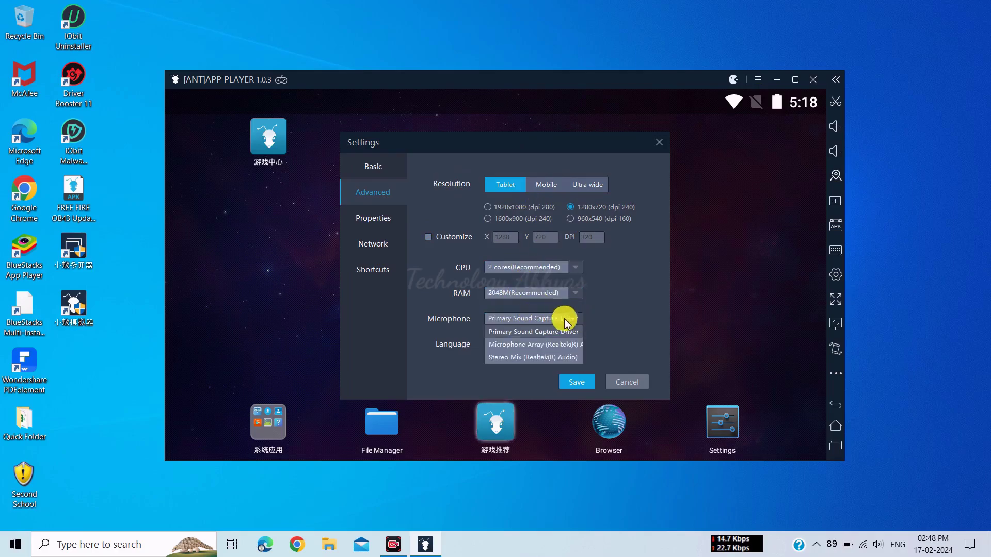
click(523, 343)
click(557, 344)
click(557, 345)
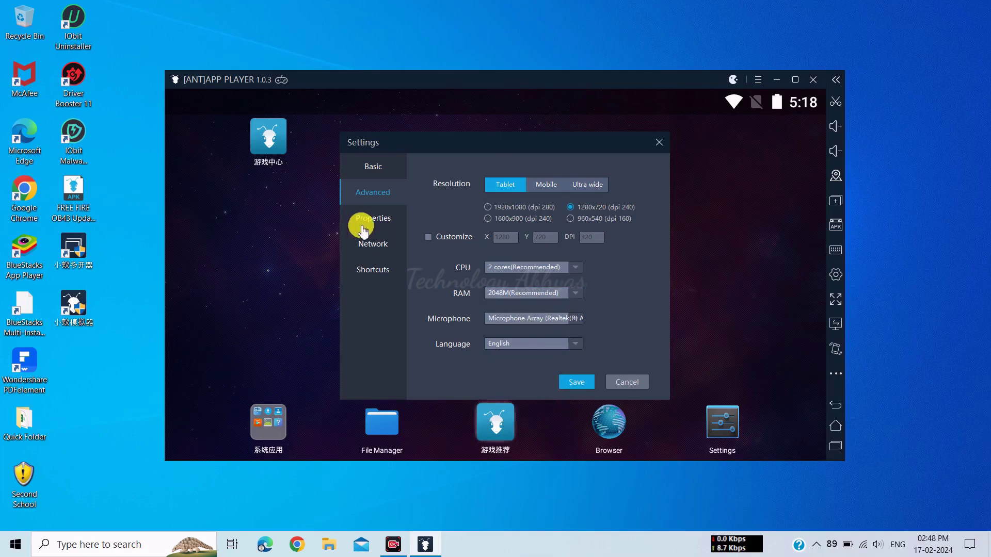
Step: Generate a random IMEI in the device properties, and save the settings with an immediate player restart
click(373, 220)
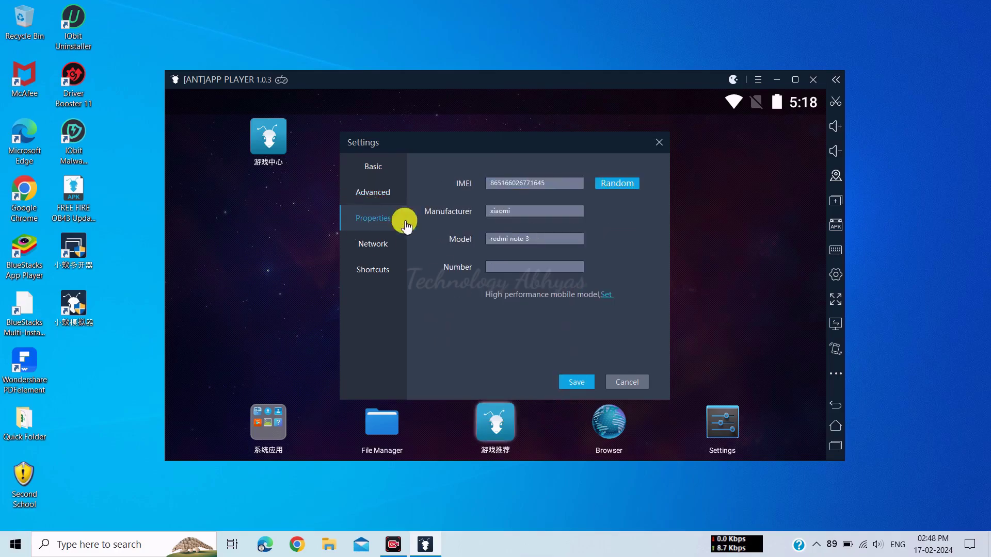
click(616, 184)
click(387, 241)
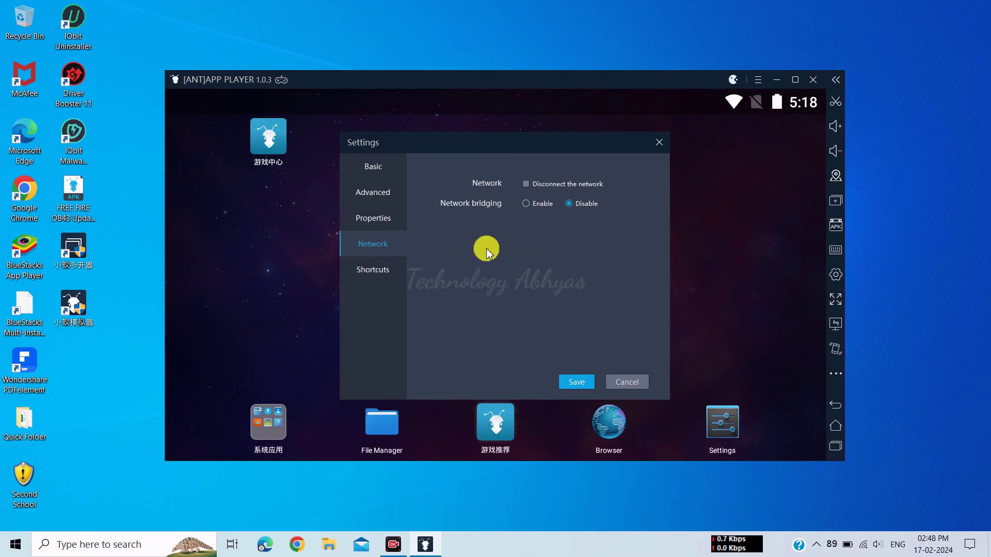
click(386, 268)
click(571, 383)
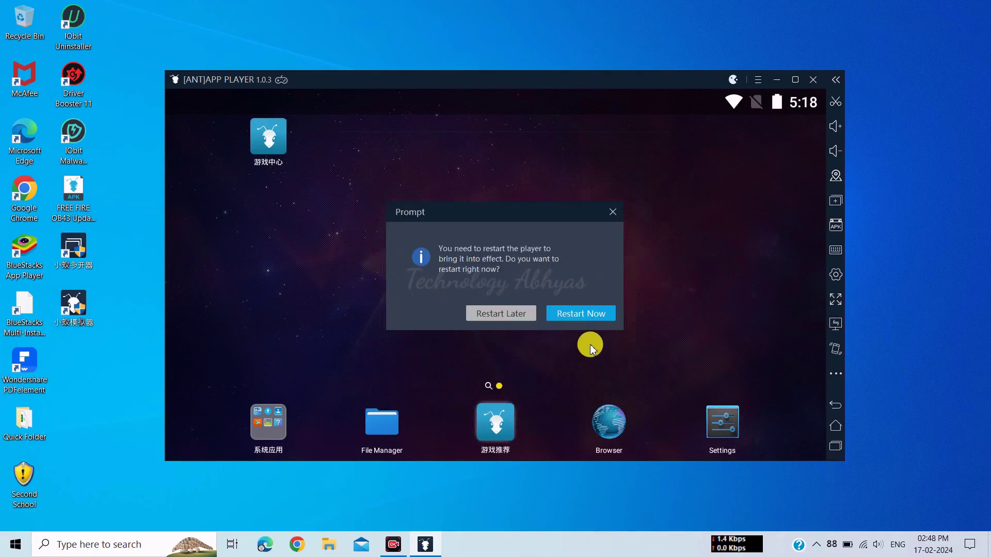
click(587, 315)
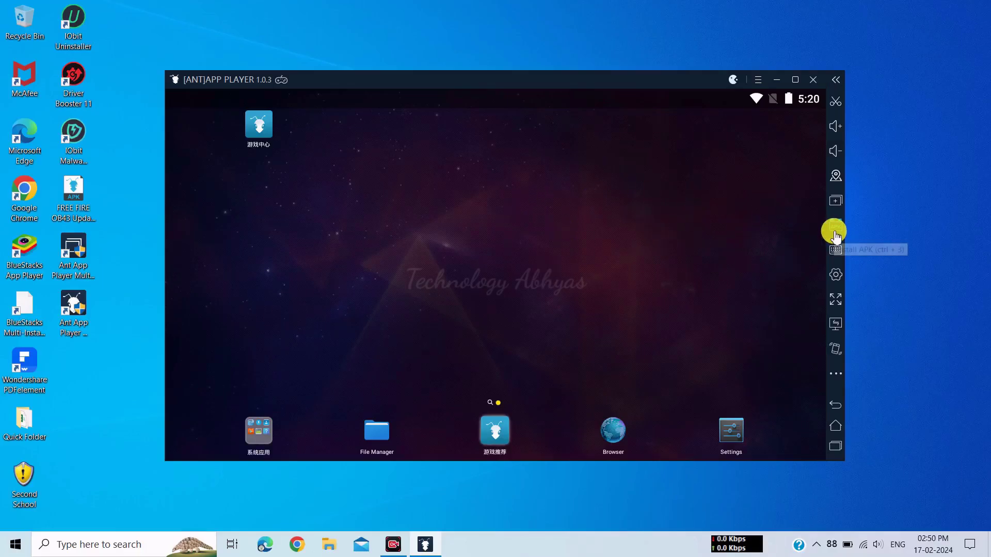
Step: Install the FREE FIRE OB43 Update Global Version APK from the Desktop into the emulator
click(836, 232)
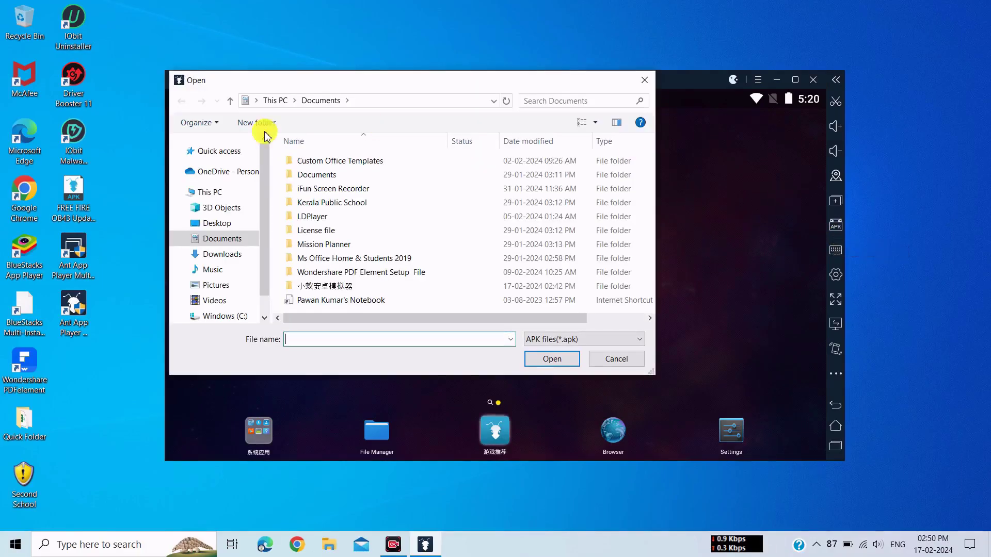
click(227, 223)
click(381, 189)
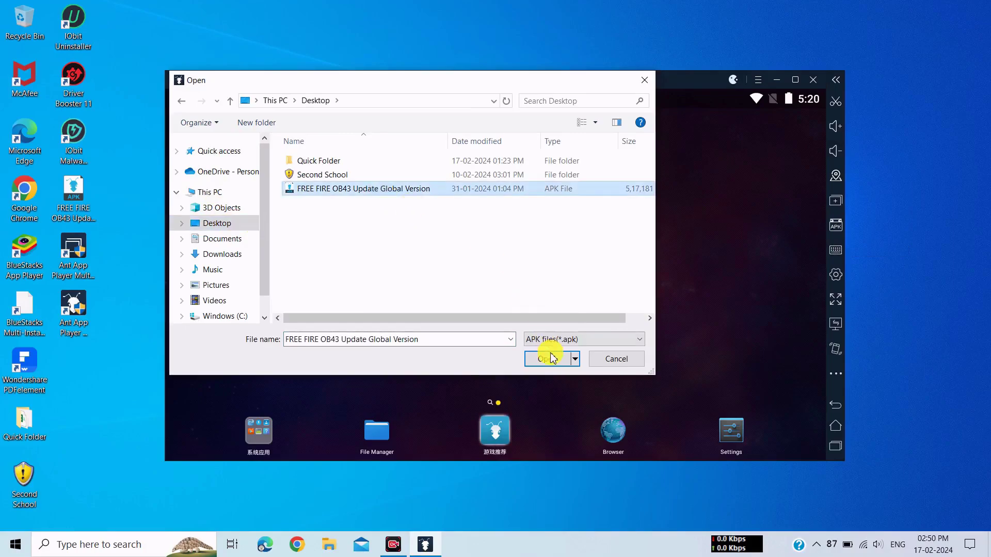
click(547, 358)
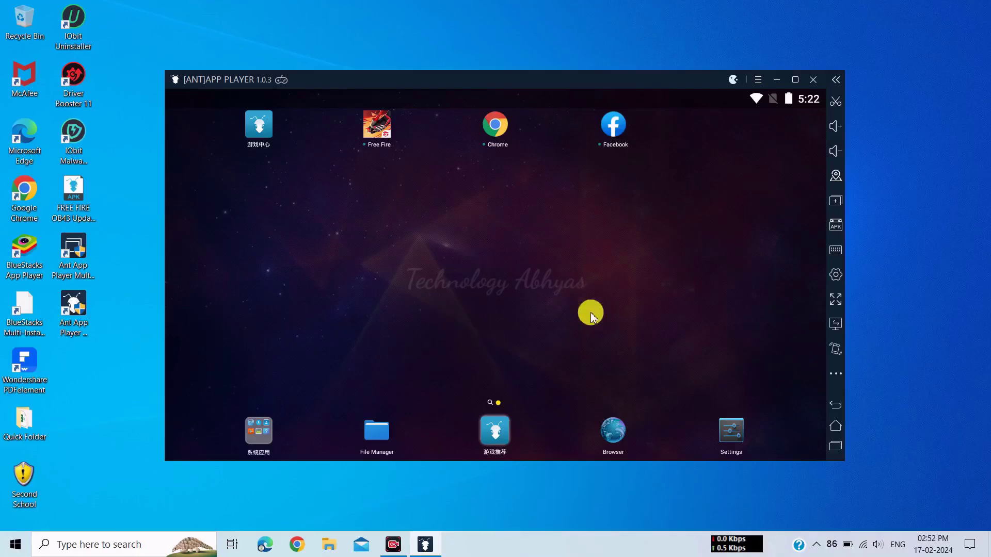
Step: Open the Facebook app, log in to the account, and return to the Android home screen
click(614, 129)
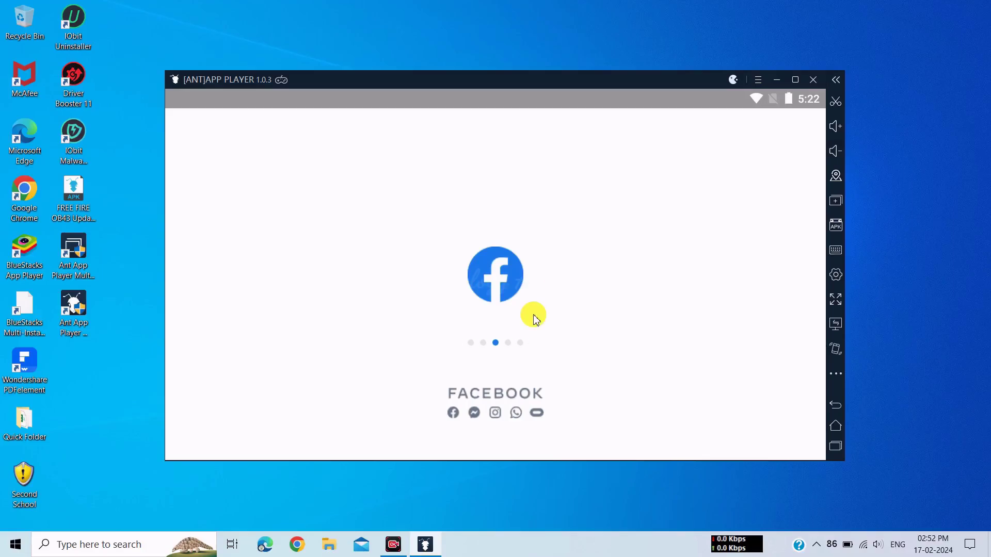
click(451, 213)
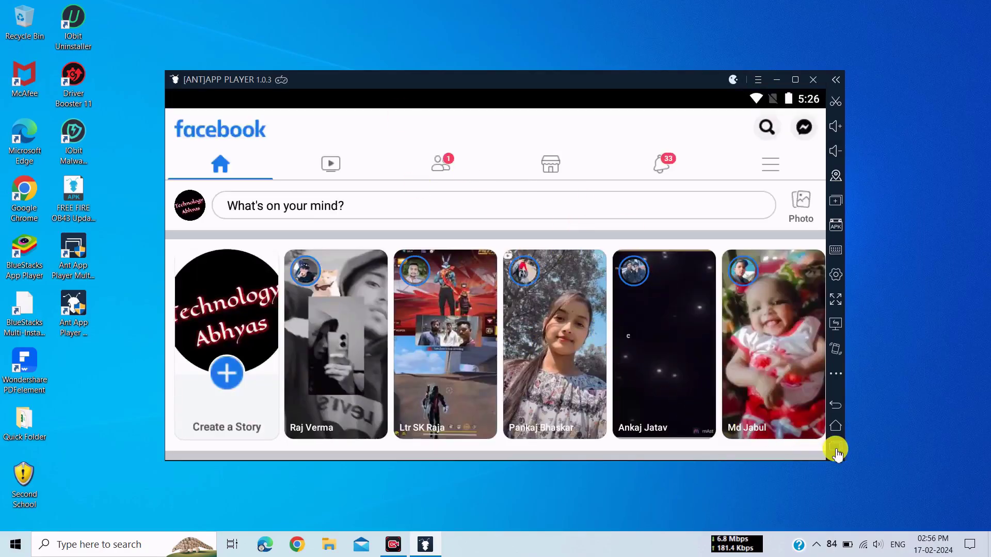
key(Escape)
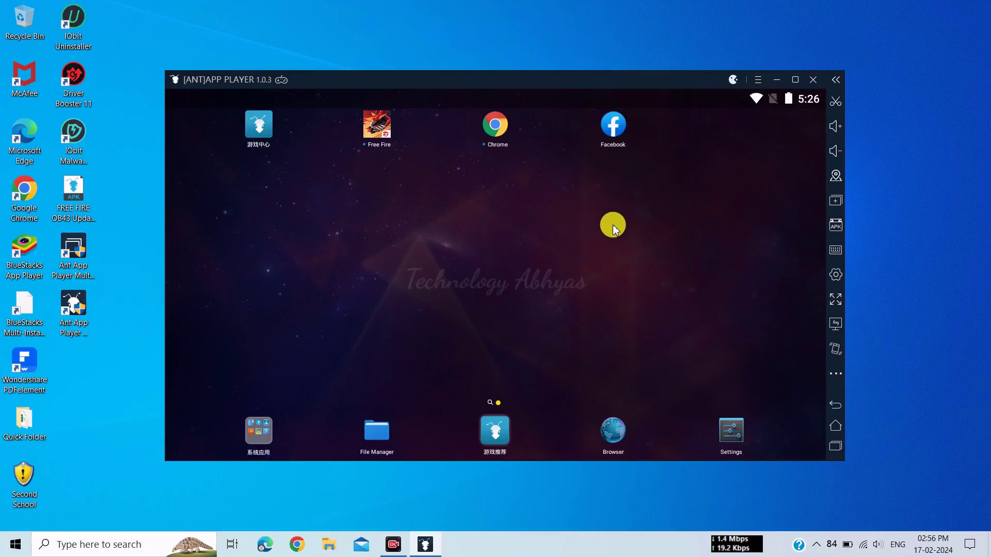
Step: Launch Free Fire, close the keyboard mapping tips and accept the terms confirmation
click(381, 138)
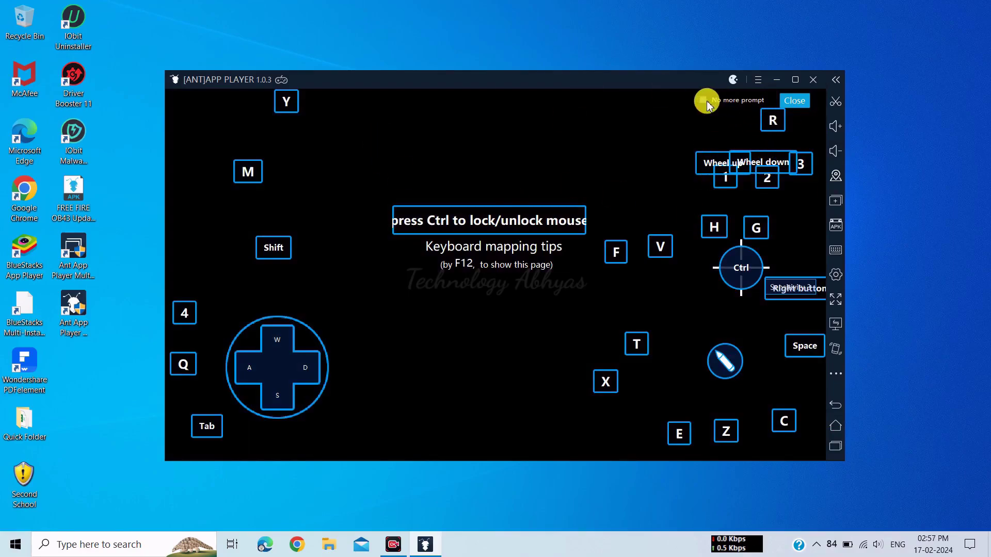
click(799, 101)
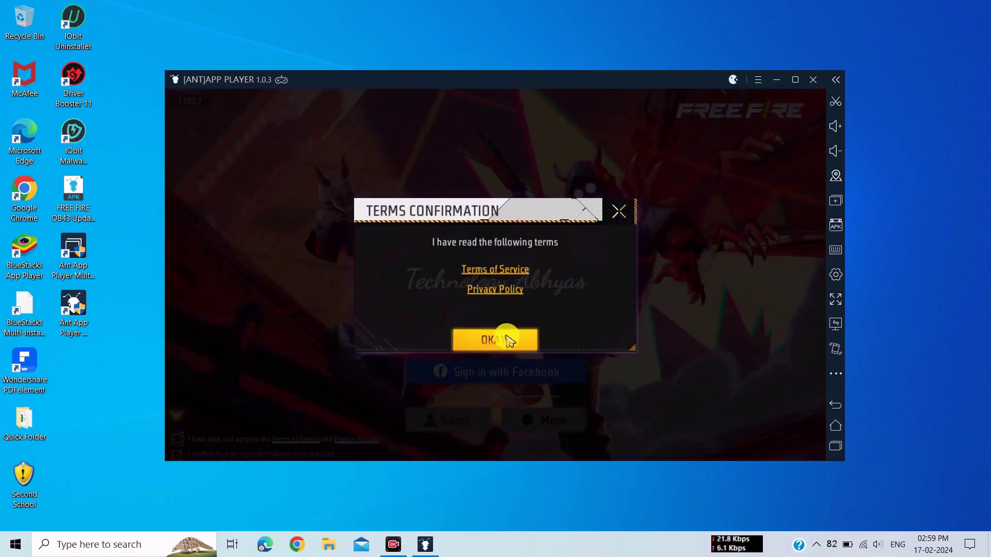
click(509, 341)
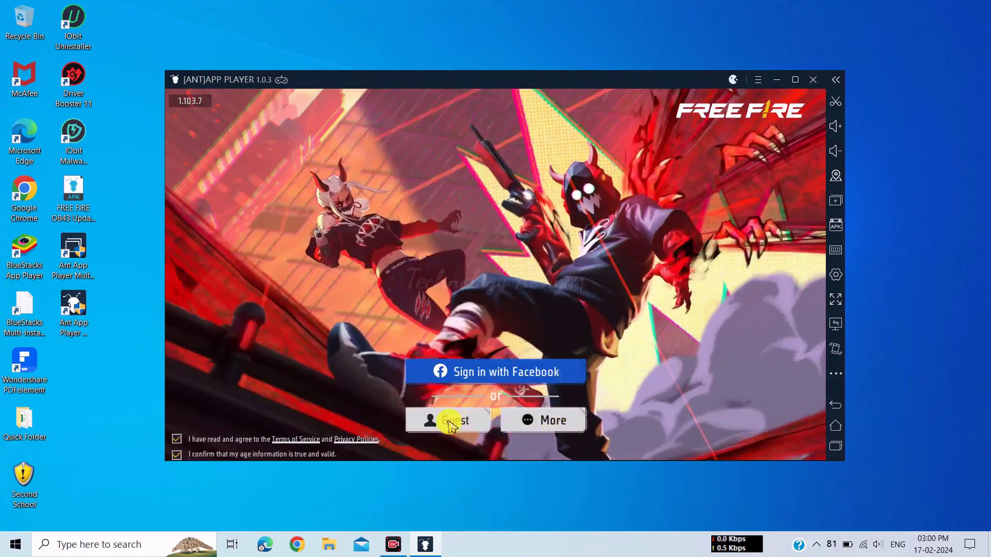
Step: Sign in to Free Fire with Facebook, continuing as the existing account, and confirm the Free Fire India notice
click(551, 424)
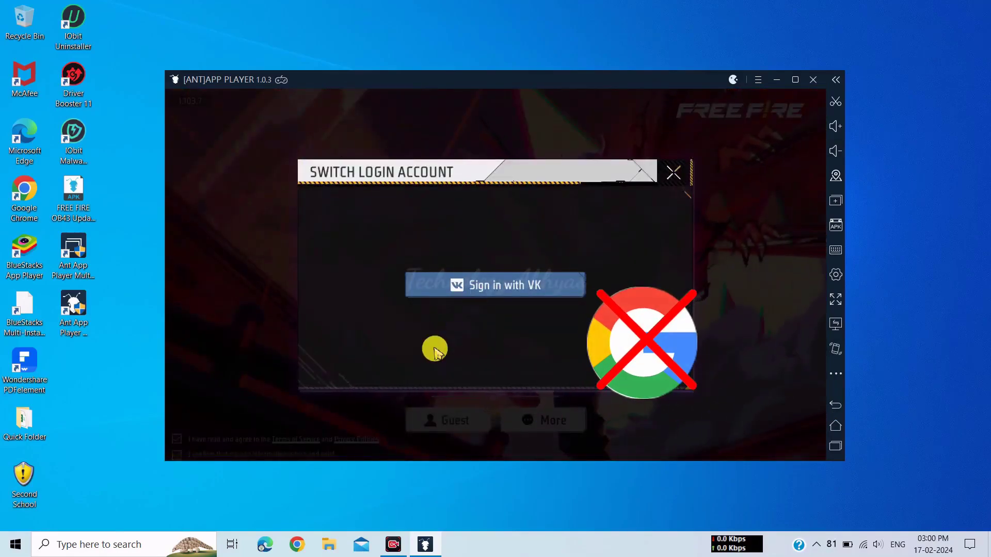
click(673, 172)
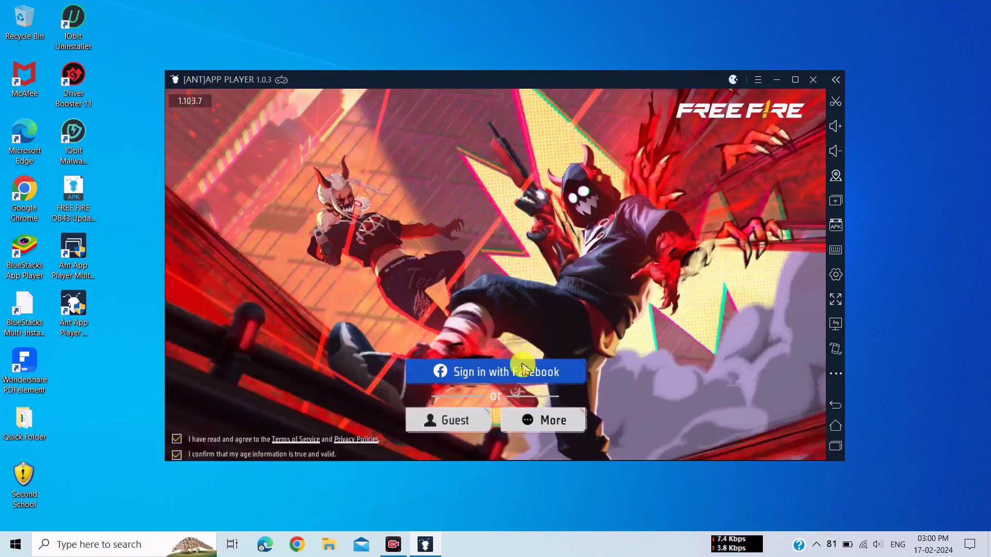
click(490, 373)
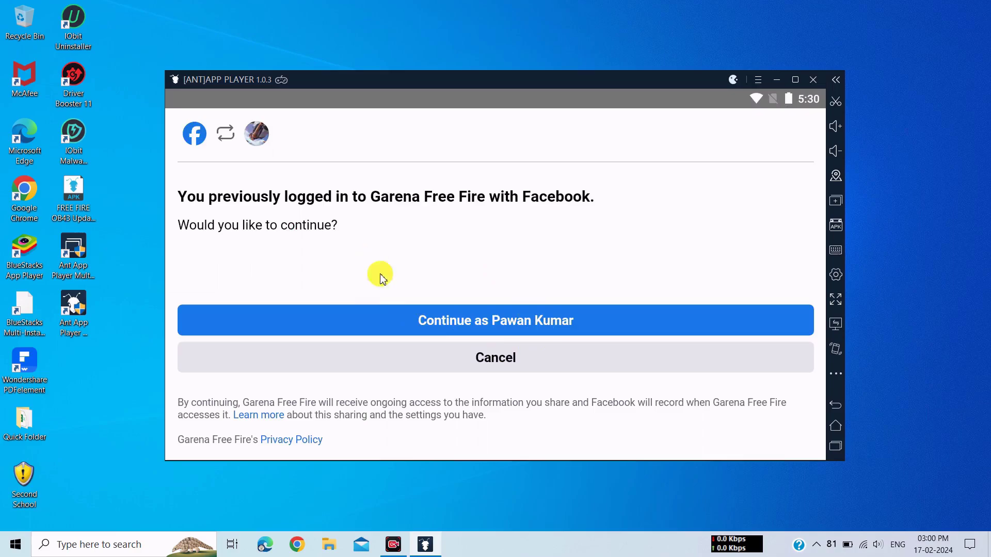
click(535, 314)
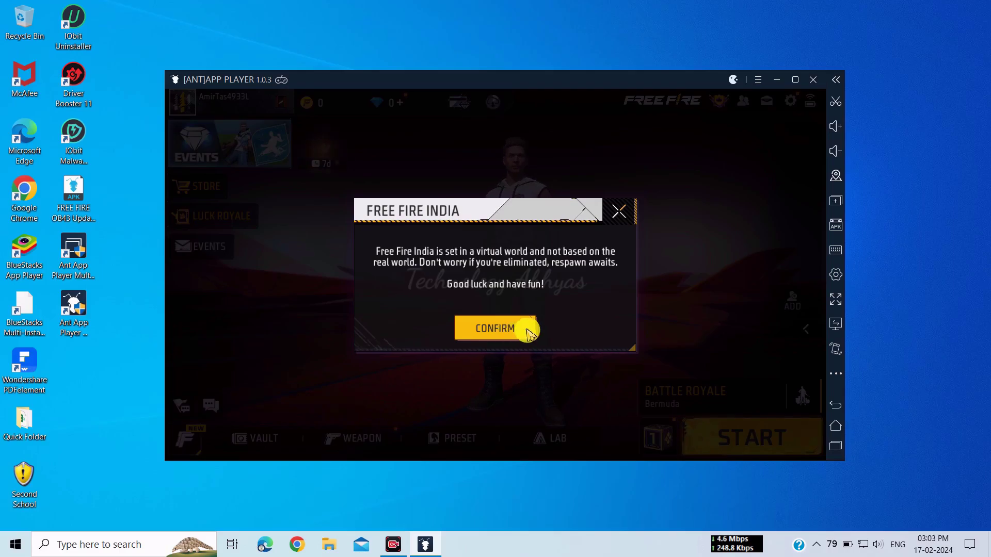
click(513, 335)
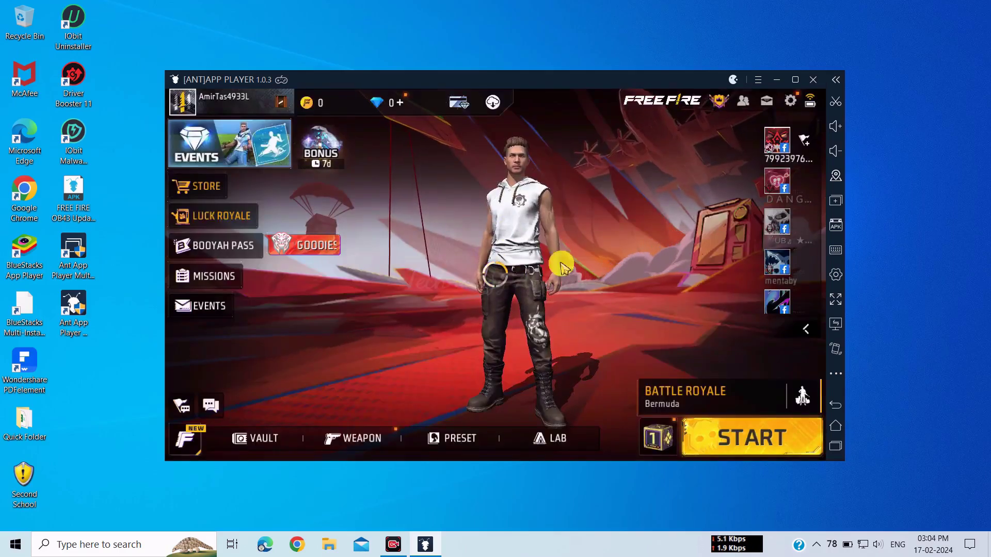
Step: In the basic game settings, set Auto-Download Recommended Resources to Off, clear the browser cache and upload the settings sync
click(789, 100)
click(680, 280)
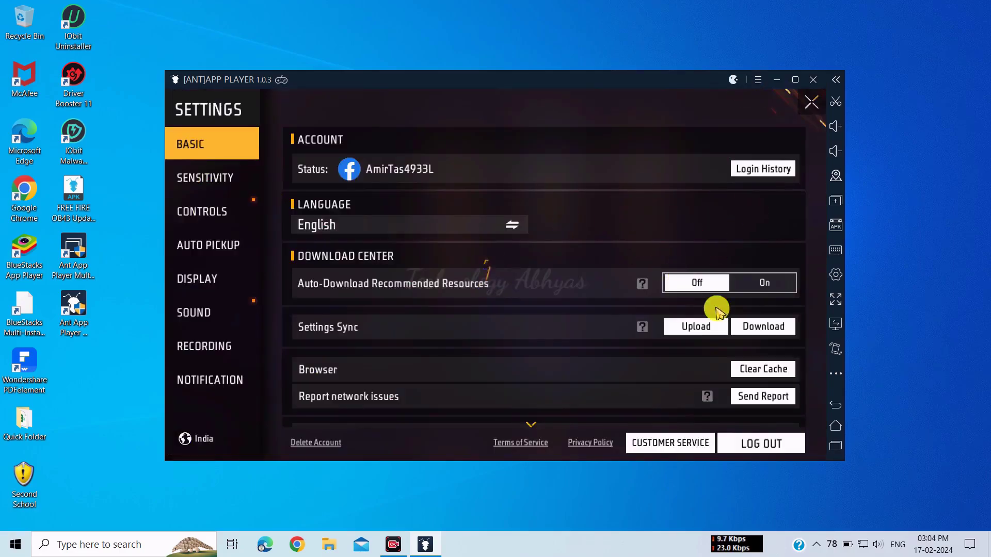
click(762, 374)
click(675, 330)
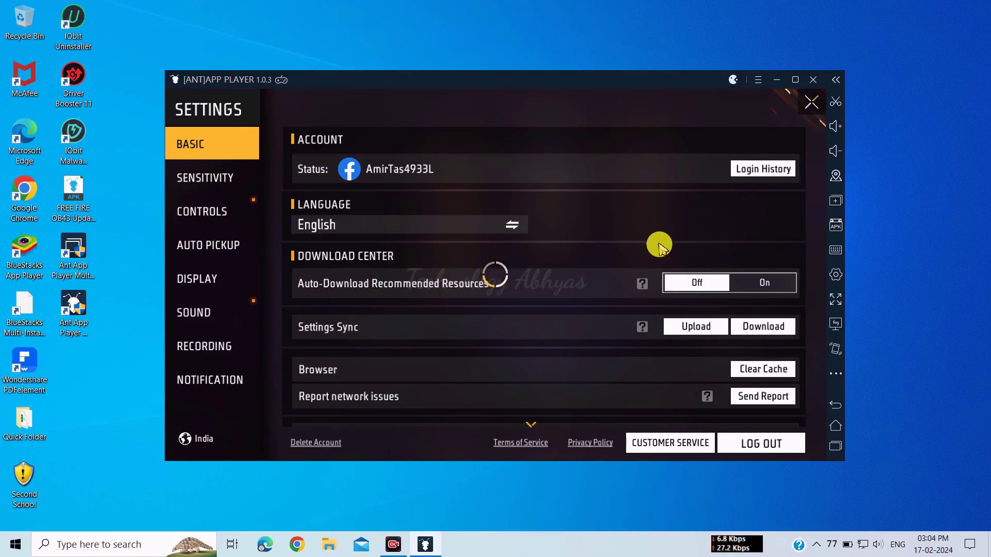
Step: Turn on Quick Weapon Switch, Quick Reload and Reload Progress on Crosshair in the game's control settings
click(216, 181)
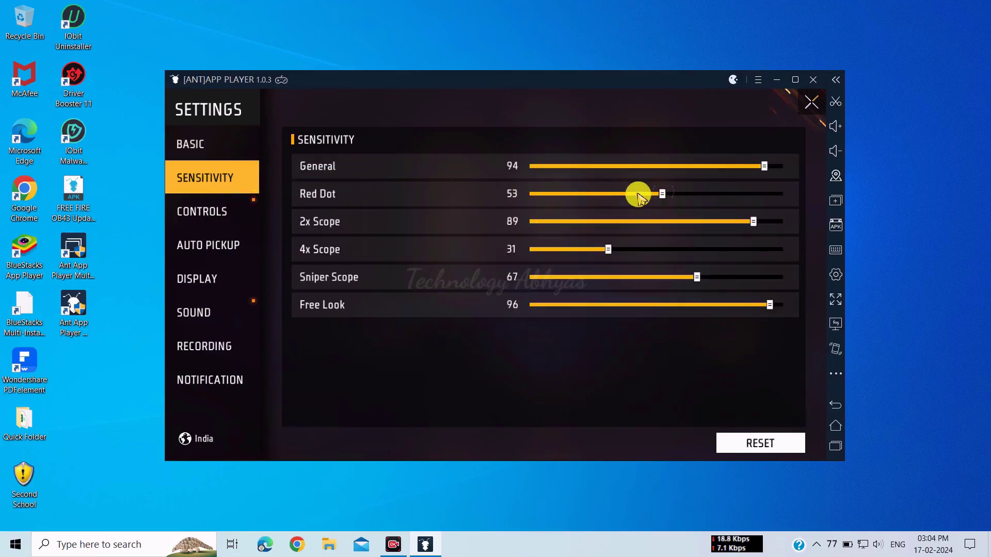
click(199, 211)
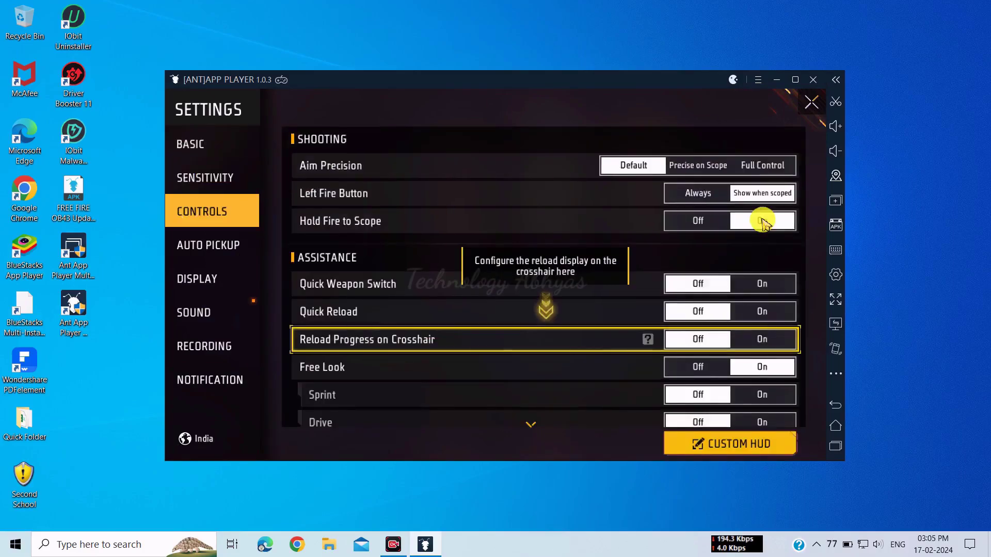
click(750, 293)
click(738, 315)
Step: Set Item Finder to Always On in the control settings
scroll(737, 289, down, 3)
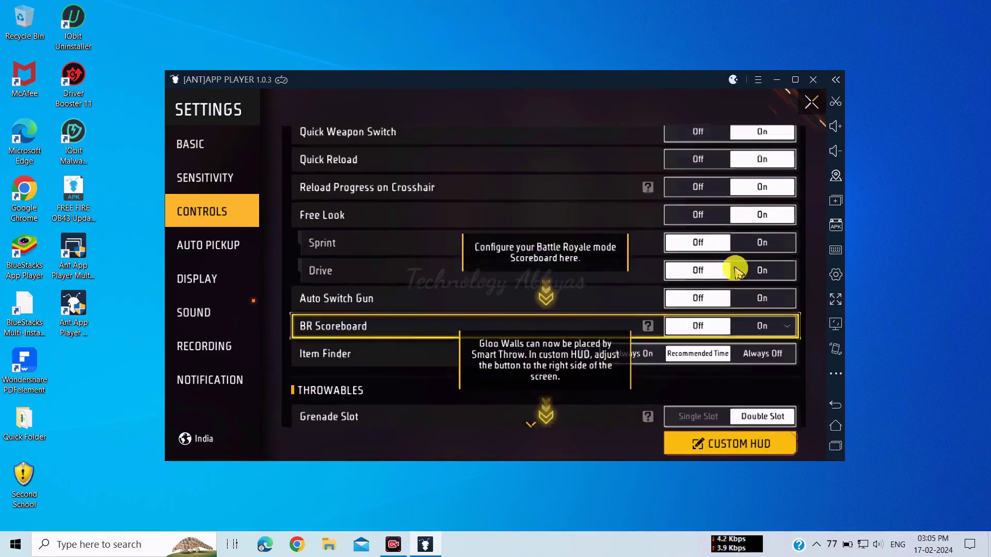
click(632, 340)
scroll(645, 279, down, 3)
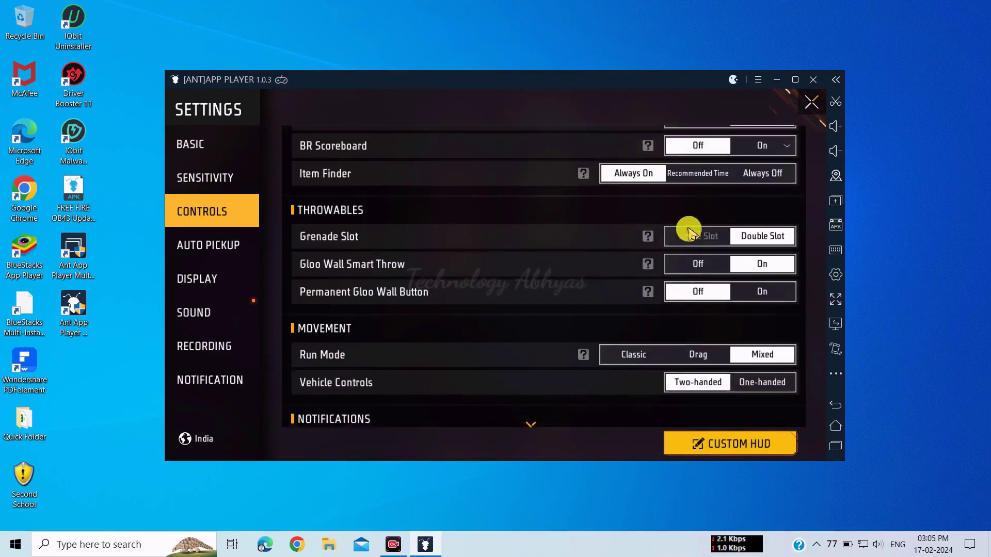
Step: In the control settings, set Grenade Slot to Single Slot, Gloo Wall Smart Throw to Off and Run Mode to Classic
click(684, 242)
click(696, 260)
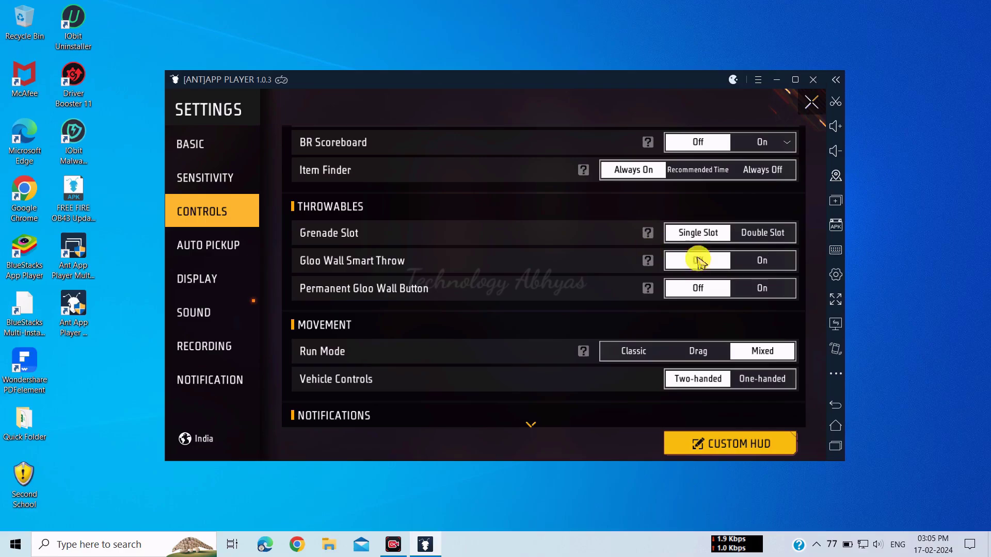
scroll(602, 215, down, 2)
click(645, 280)
scroll(687, 289, down, 3)
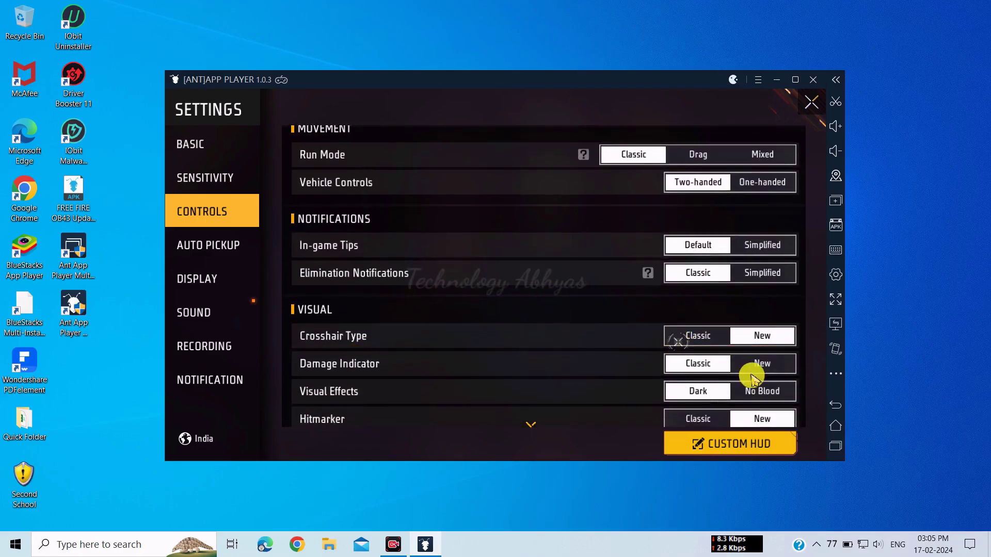
Step: Set Damage Indicator to New and Visual Effects to No Blood in the visual control settings
click(756, 367)
click(754, 394)
scroll(753, 397, down, 2)
scroll(645, 253, up, 2)
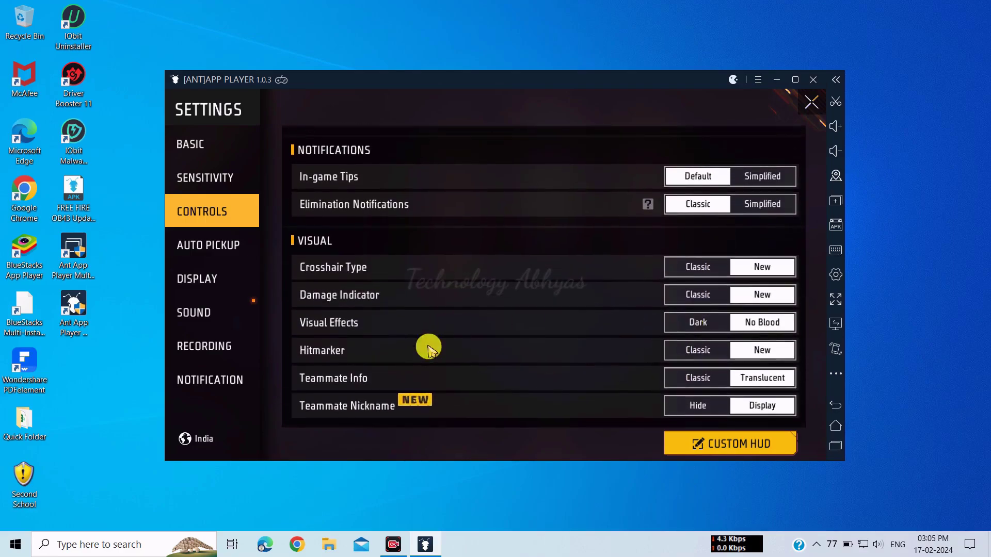
Step: Open the auto pickup settings and switch them to Team Clash Modes
click(237, 246)
click(761, 413)
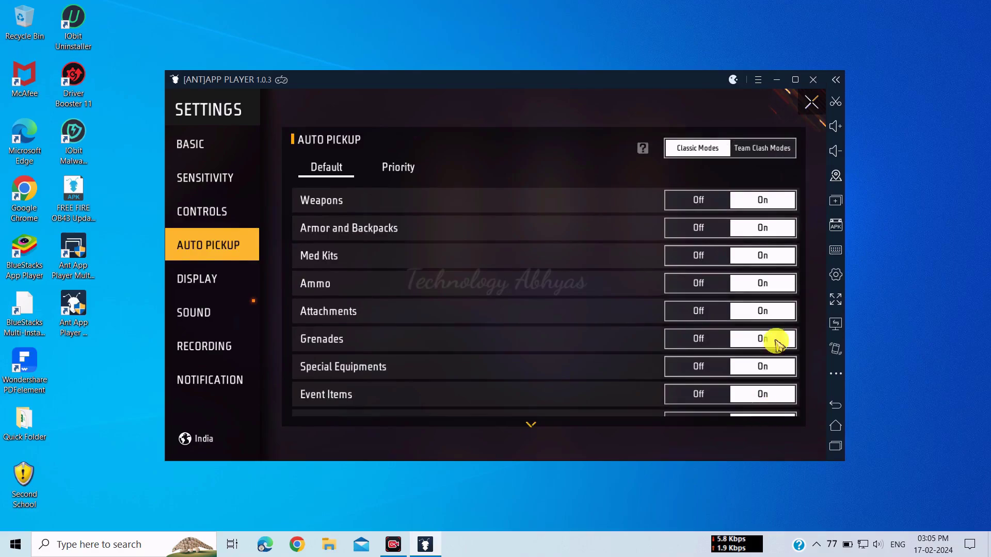
click(746, 148)
Step: Set High FPS to High in the display settings and accept the higher frame rate suggestion
click(207, 279)
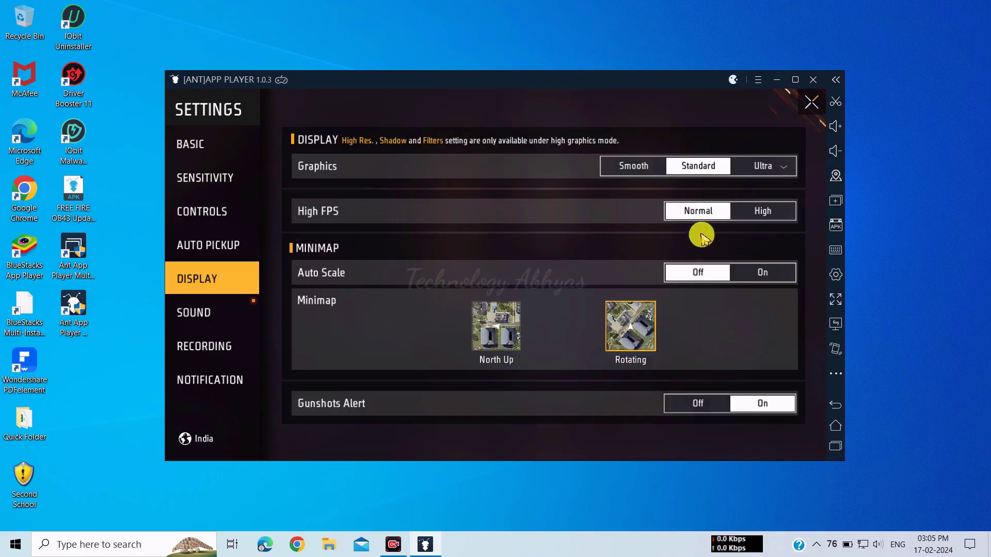
click(755, 217)
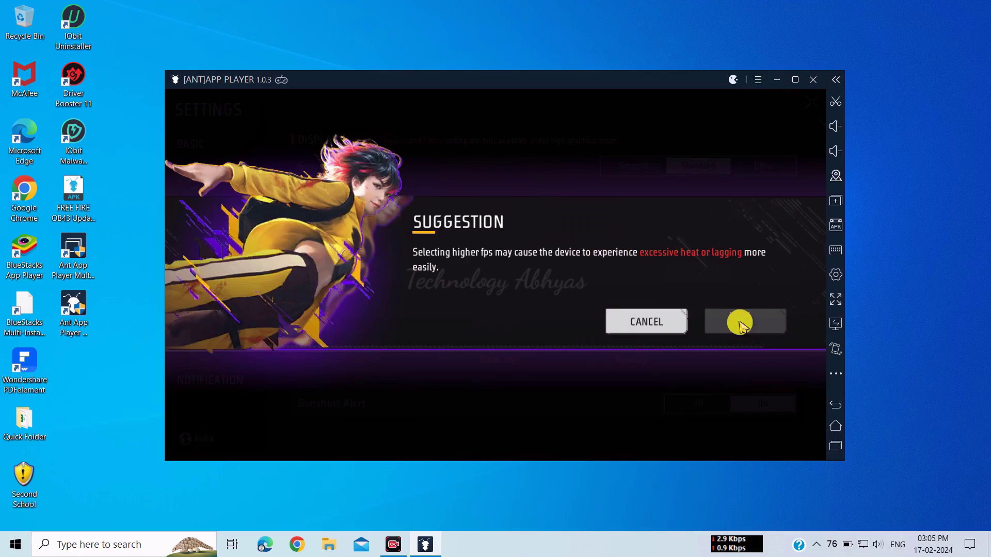
click(747, 327)
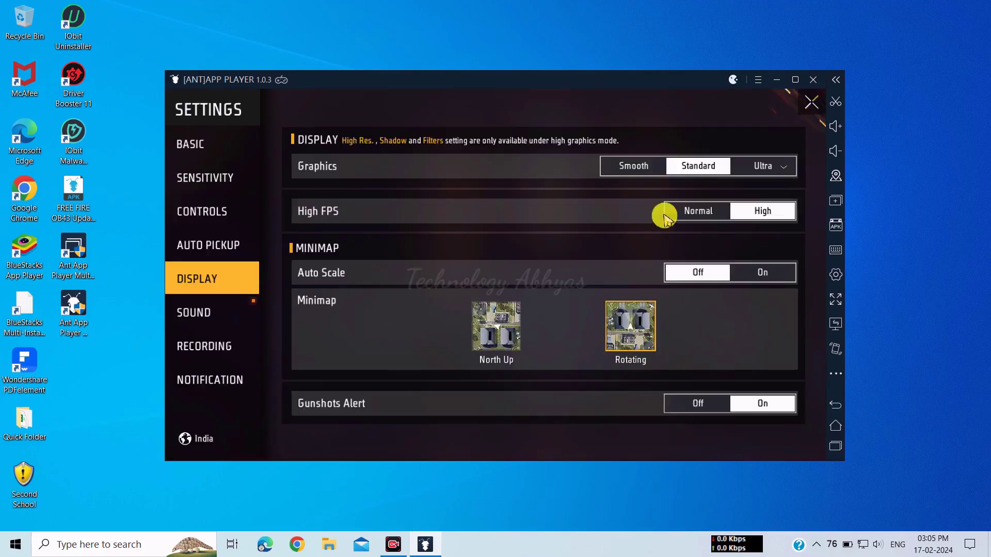
Step: In the sound settings, lower Elimination Streak Notification to 44, Sound Effects to 41 and Music to 37
click(248, 315)
click(638, 221)
click(633, 193)
click(622, 165)
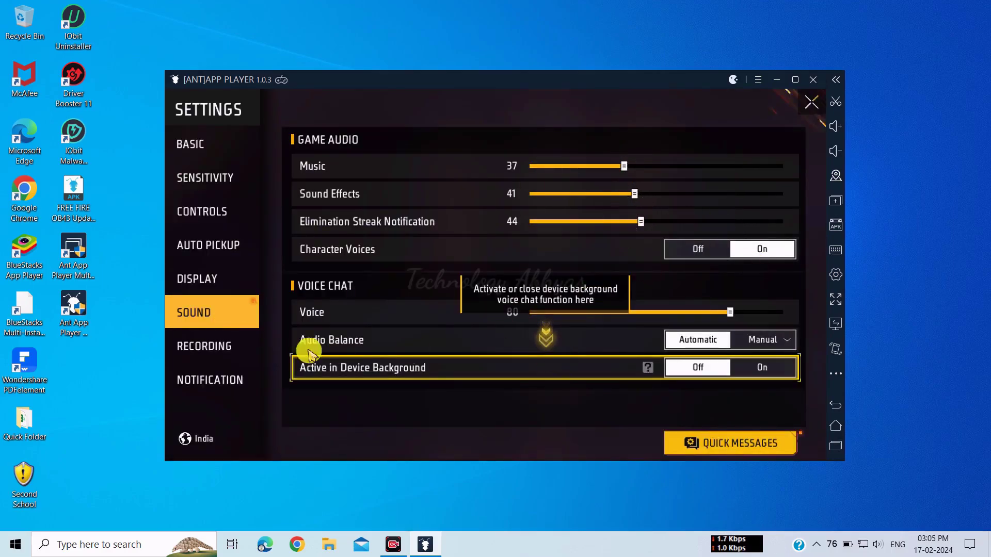
Step: Adjust the first option in the game's recording settings
click(205, 346)
click(755, 165)
Step: Open the custom HUD layout from the control settings and bring up the emulator's key mapping editor over it
click(209, 246)
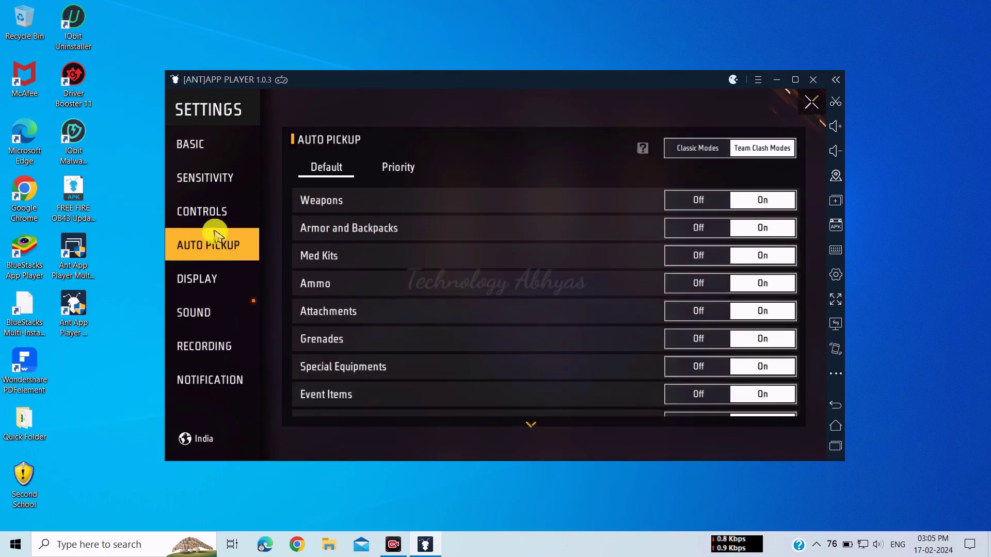
click(206, 212)
click(737, 445)
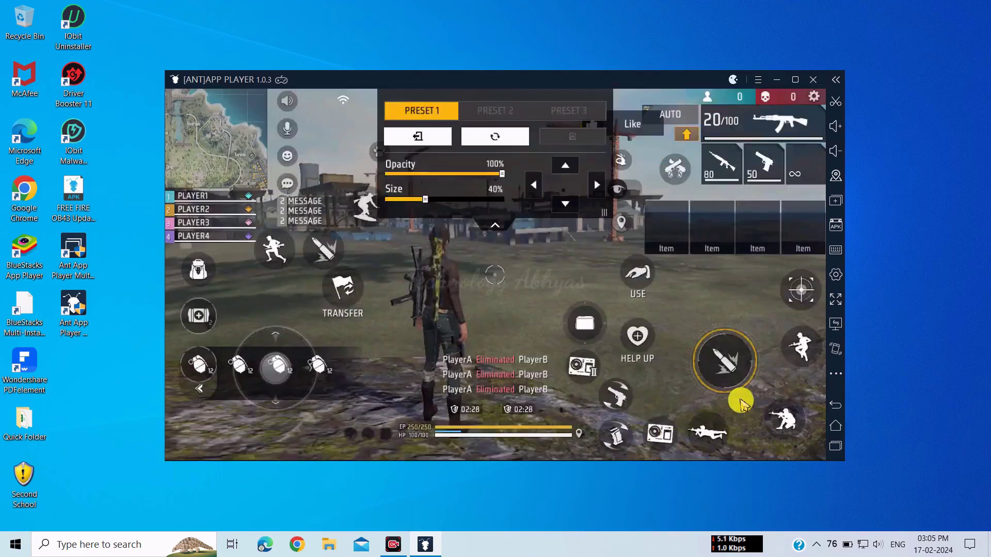
drag(617, 73, 580, 58)
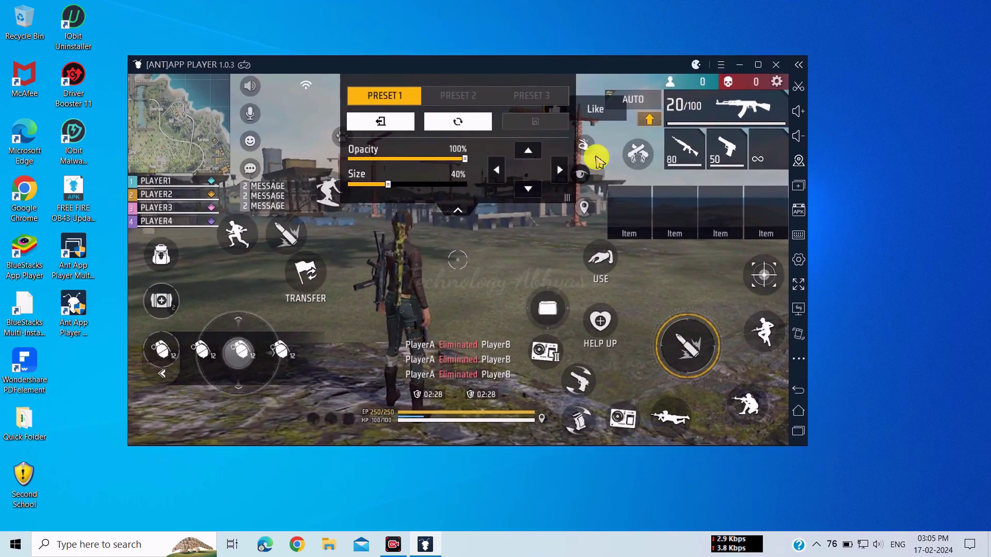
click(799, 234)
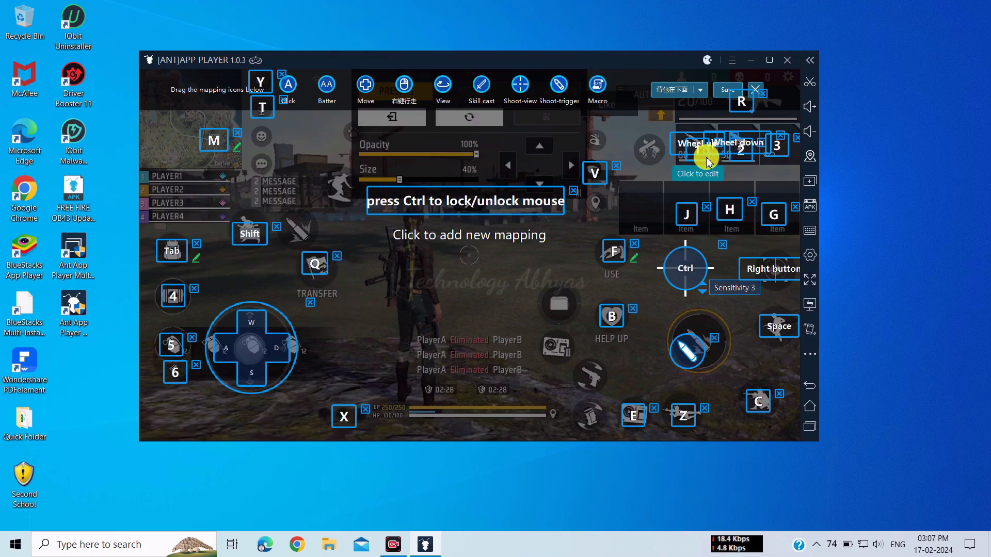
Step: Fine-tune the positions of the J, G, V and Right button key mappings over their HUD controls and save the mapping
drag(702, 155, 699, 144)
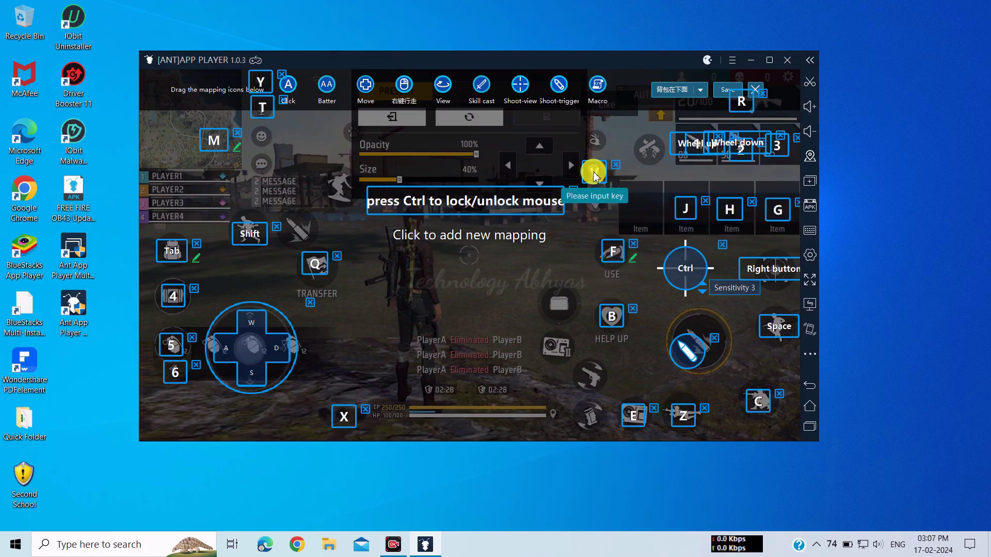
drag(595, 173, 592, 171)
drag(772, 271, 771, 273)
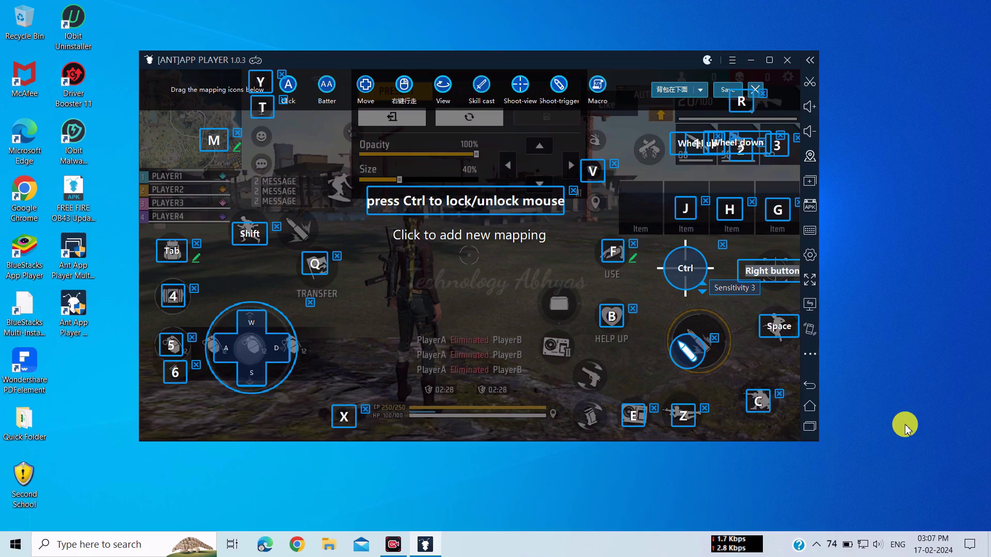
click(725, 90)
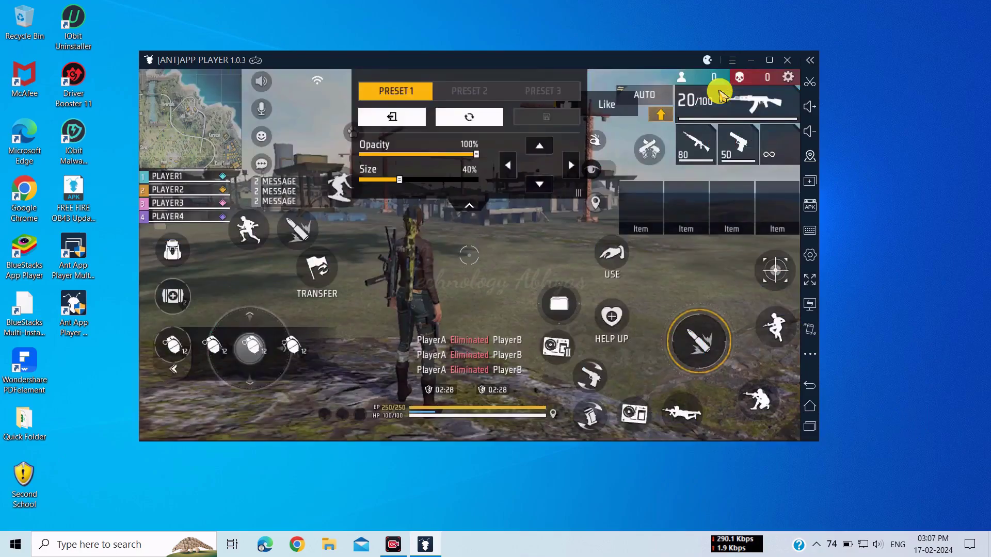
Step: Exit the custom HUD layout and close the settings to return to the game lobby
click(404, 117)
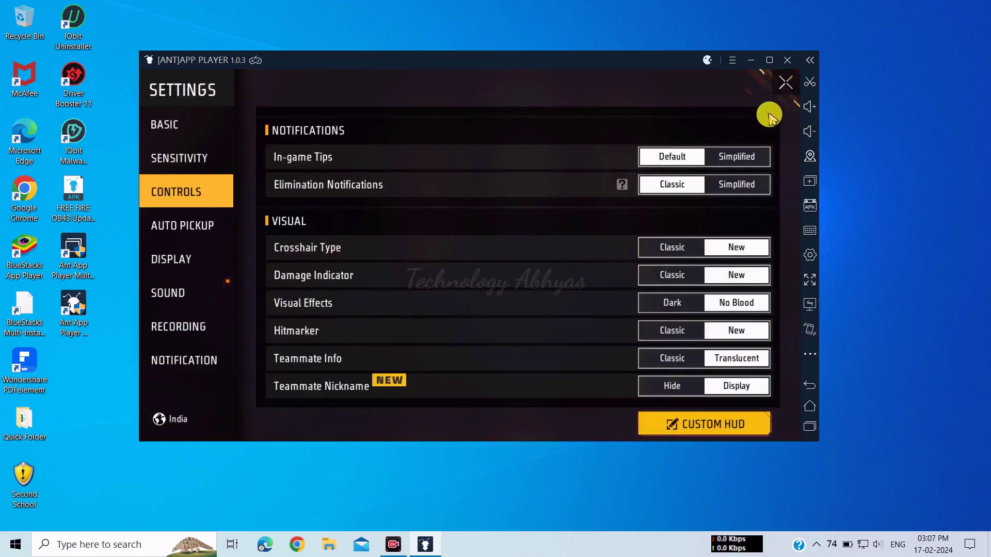
click(776, 89)
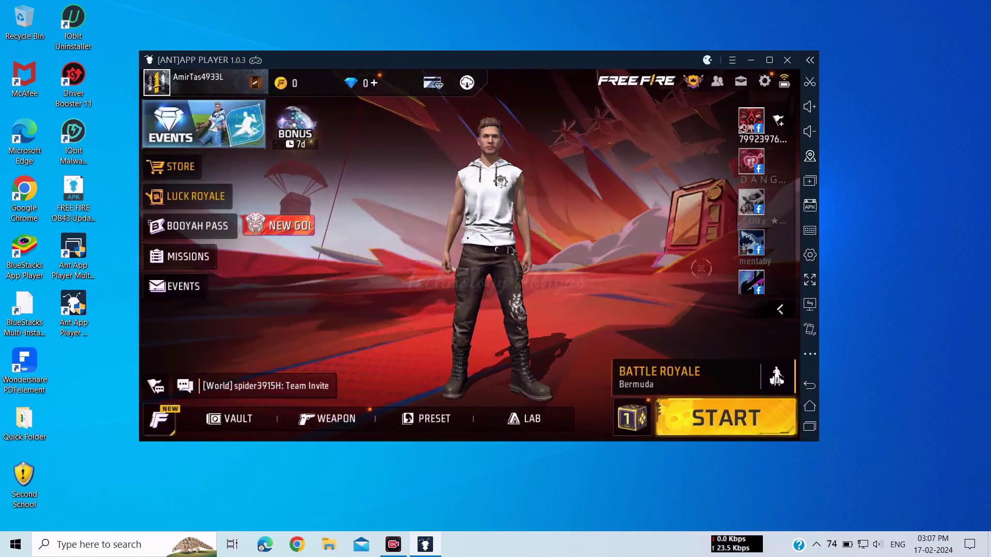